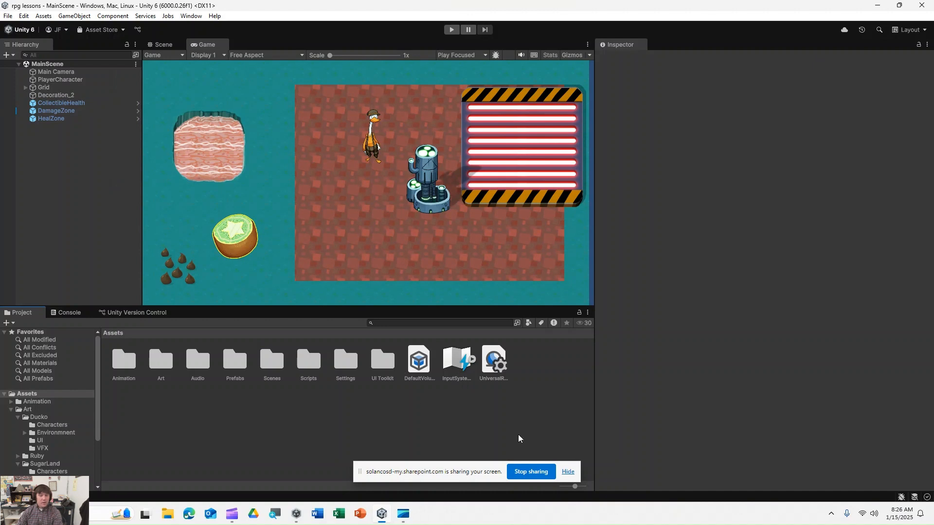
Step: Create a UI Toolkit UI Document named GameUI in the root Assets folder
{"action": "left_click", "coordinate": [568, 472]}
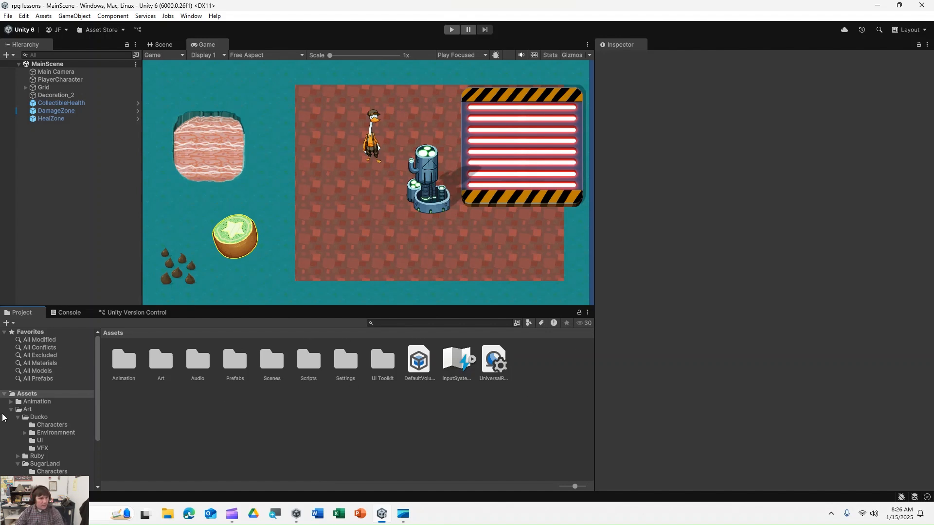
{"action": "left_click", "coordinate": [29, 395]}
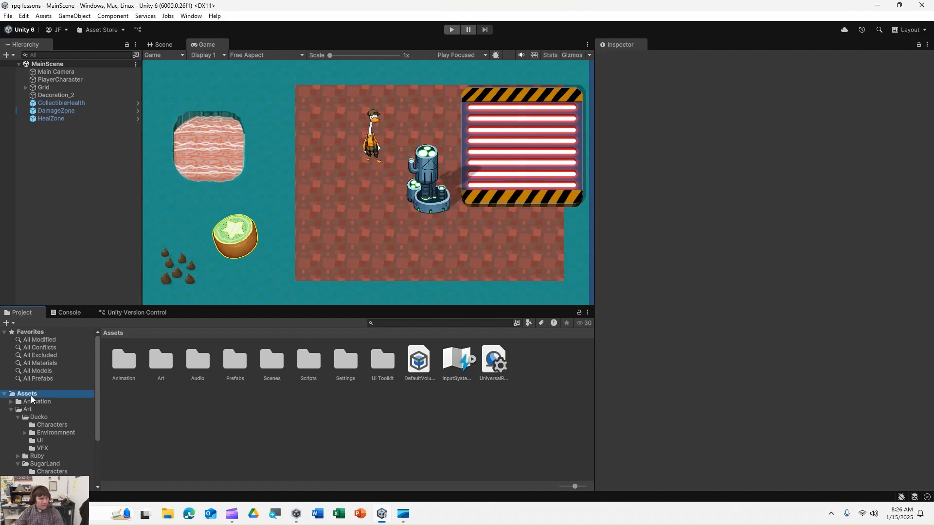
{"action": "right_click", "coordinate": [543, 372]}
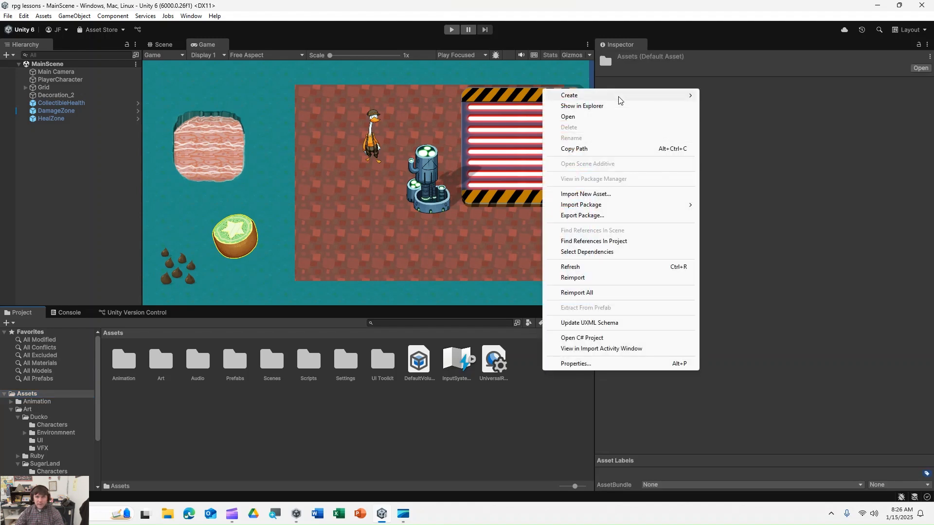
{"action": "mouse_move", "coordinate": [618, 96]}
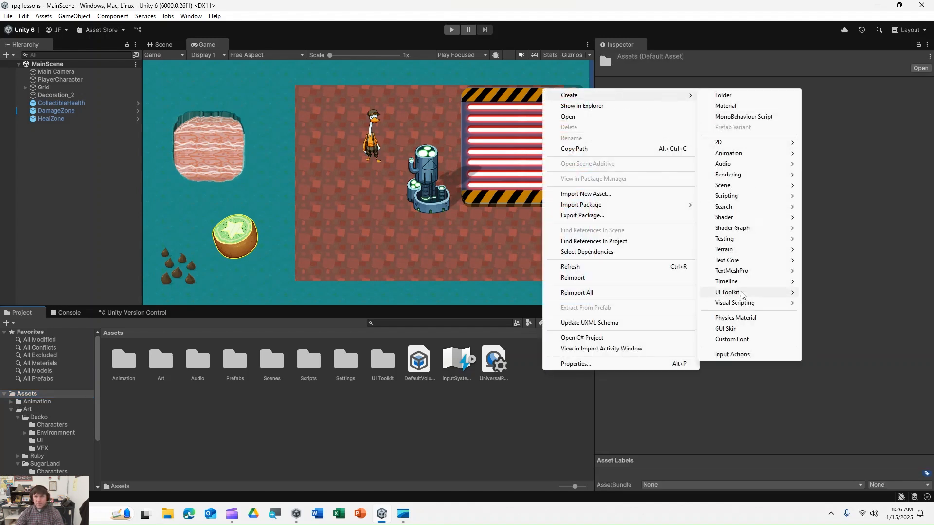
{"action": "mouse_move", "coordinate": [741, 295]}
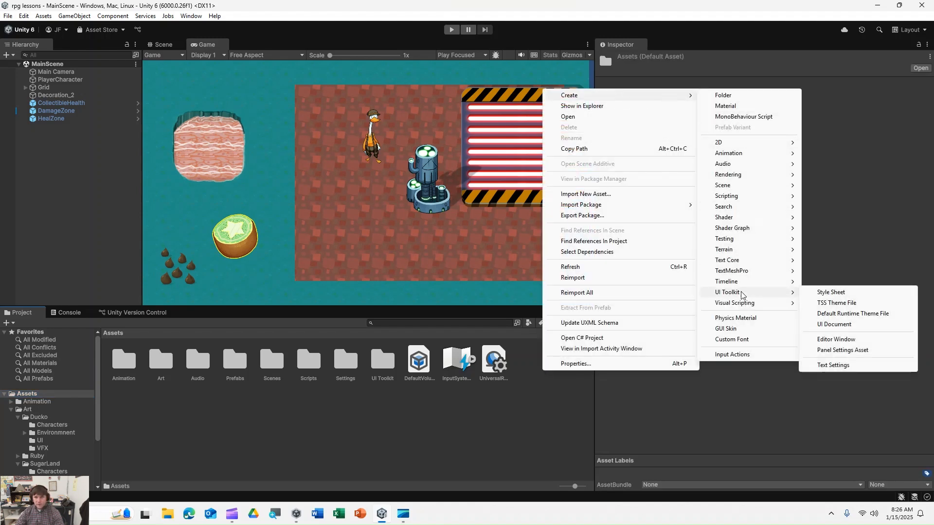
{"action": "left_click", "coordinate": [842, 331]}
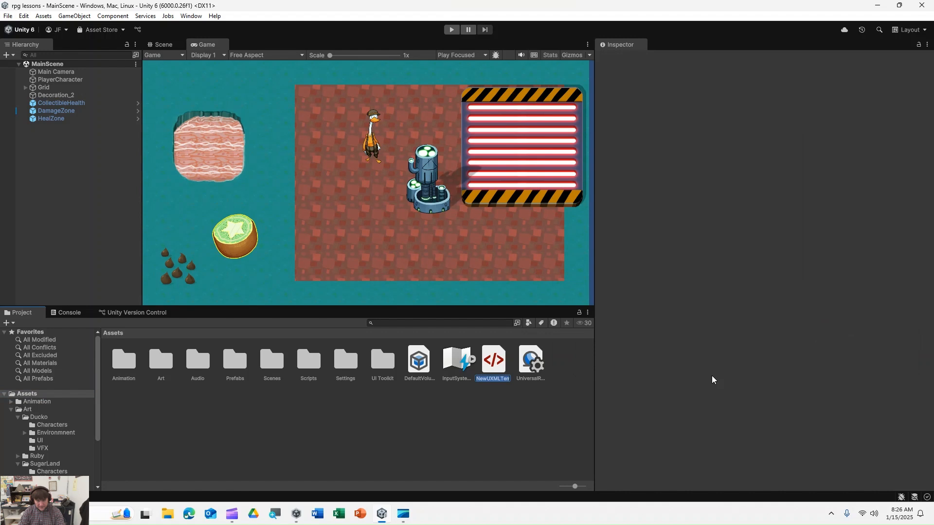
{"action": "type", "text": "GameUI"}
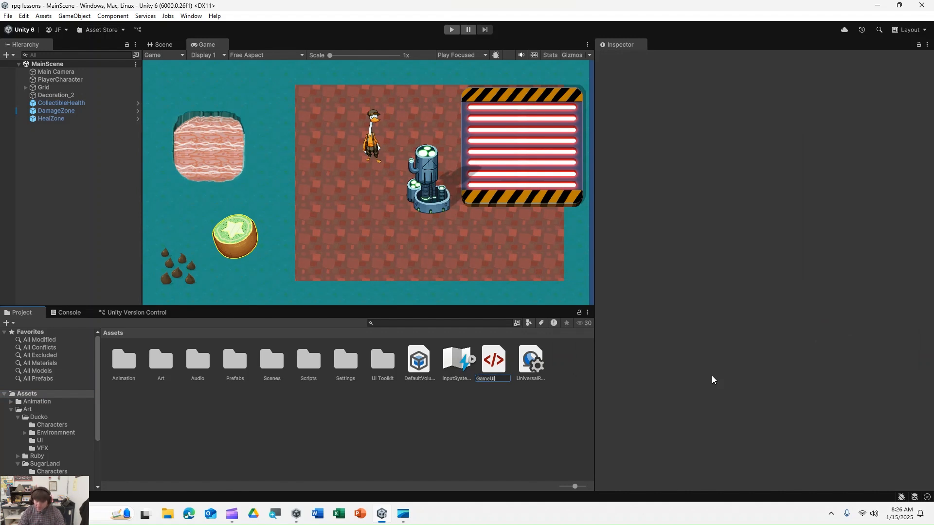
{"action": "key", "text": "Return"}
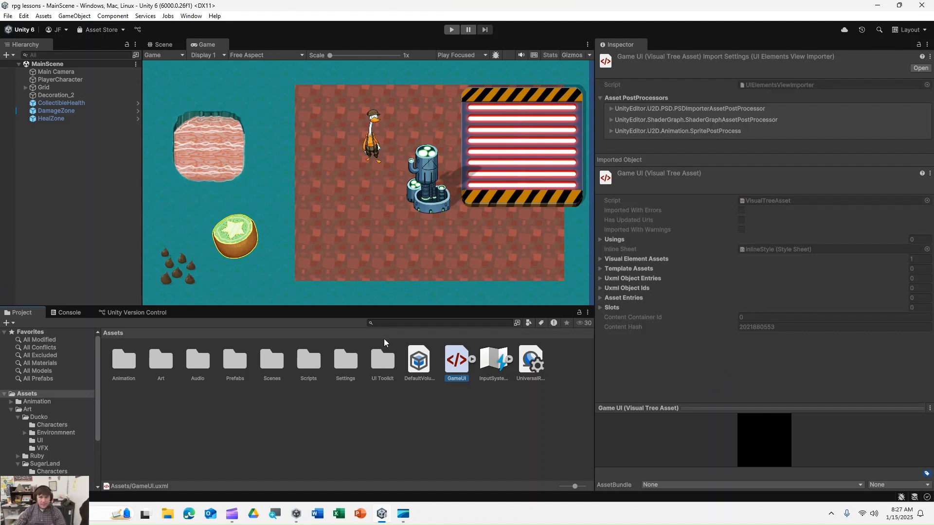
Step: Open the GameUI document for editing and have its canvas size match the Game view
{"action": "double_click", "coordinate": [459, 362]}
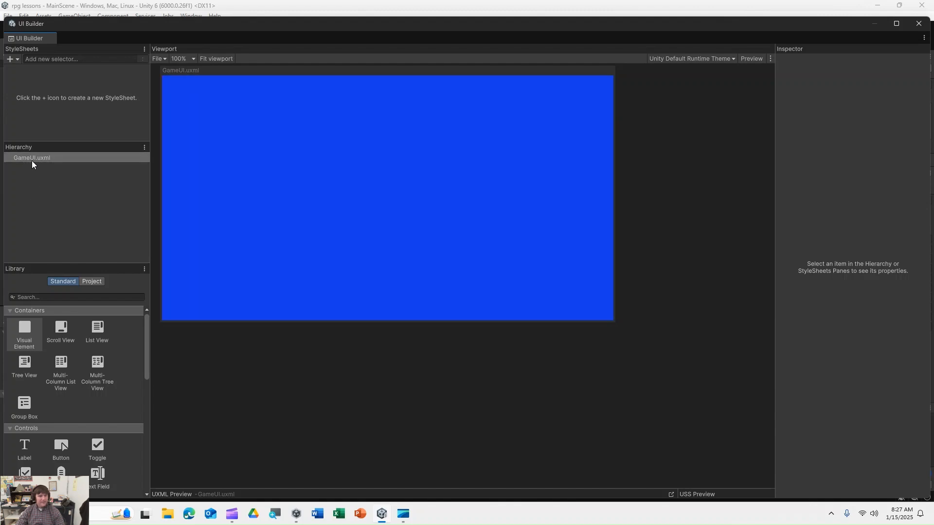
{"action": "left_click", "coordinate": [49, 160]}
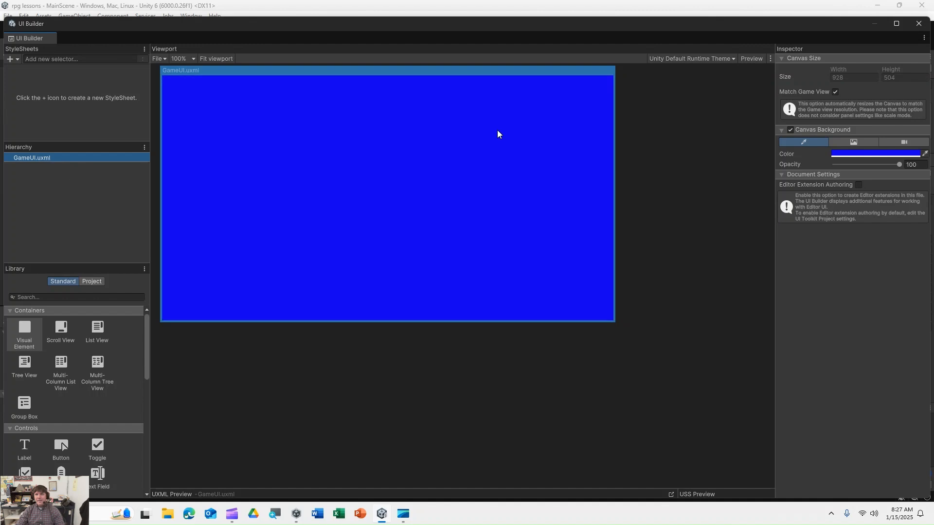
{"action": "left_click", "coordinate": [835, 91]}
{"action": "left_click", "coordinate": [835, 92]}
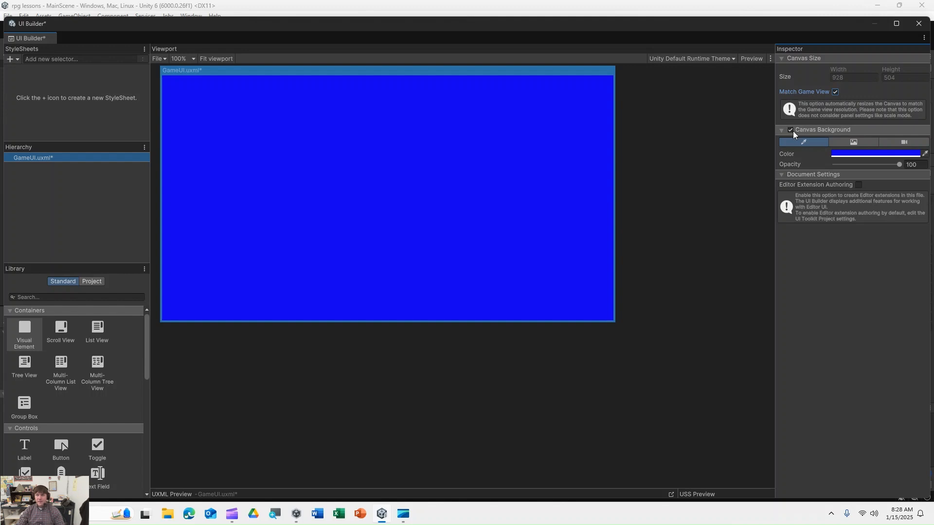
Step: Set the GameUI canvas background color to the blue-violet 3E06DB
{"action": "left_click", "coordinate": [877, 152]}
{"action": "left_click_drag", "start_coordinate": [918, 228], "coordinate": [858, 271]}
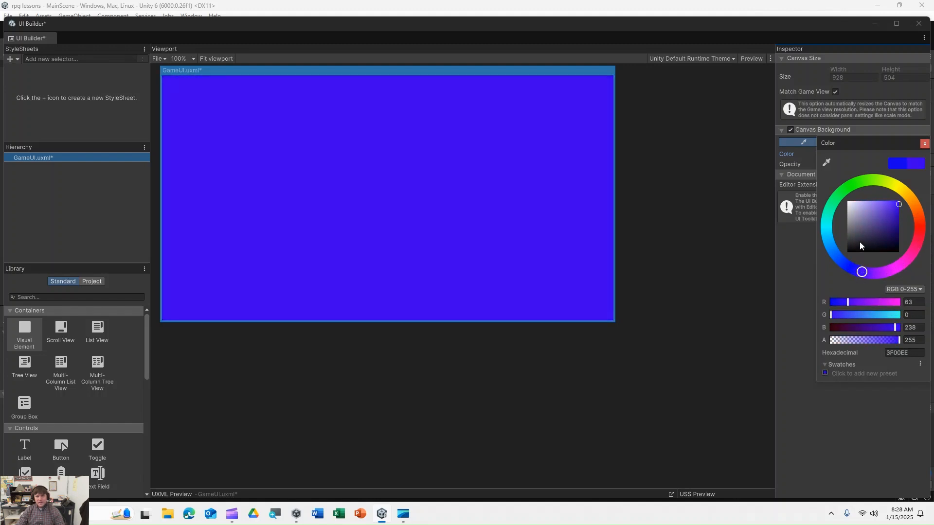
{"action": "left_click_drag", "start_coordinate": [893, 214], "coordinate": [899, 210]}
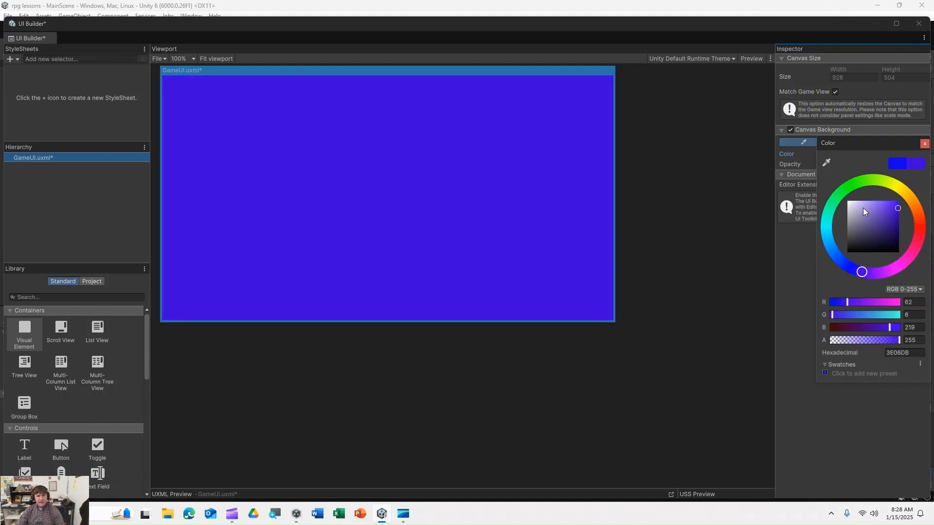
{"action": "left_click", "coordinate": [924, 143]}
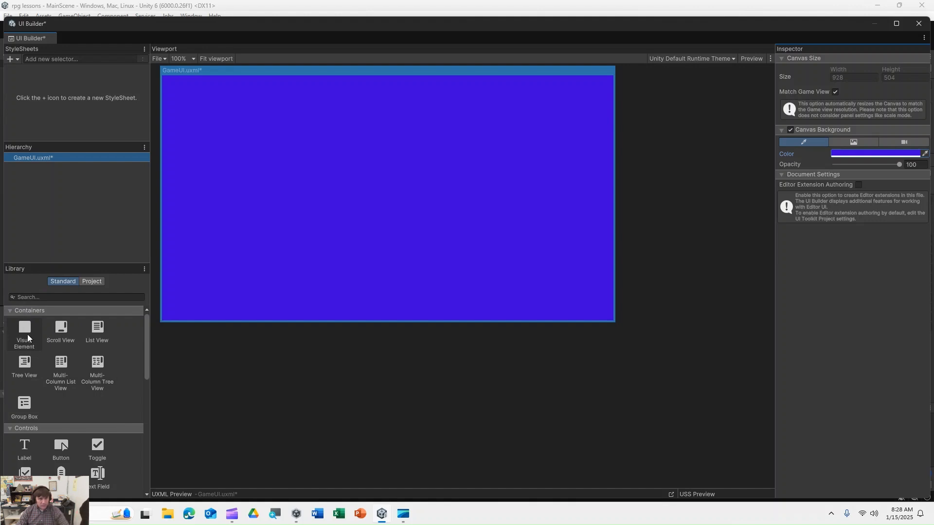
Step: Add a Visual Element under GameUI.uxml and collapse its Flex, Size and Background style sections
{"action": "left_click_drag", "start_coordinate": [25, 331], "coordinate": [24, 188]}
{"action": "left_click", "coordinate": [39, 169]}
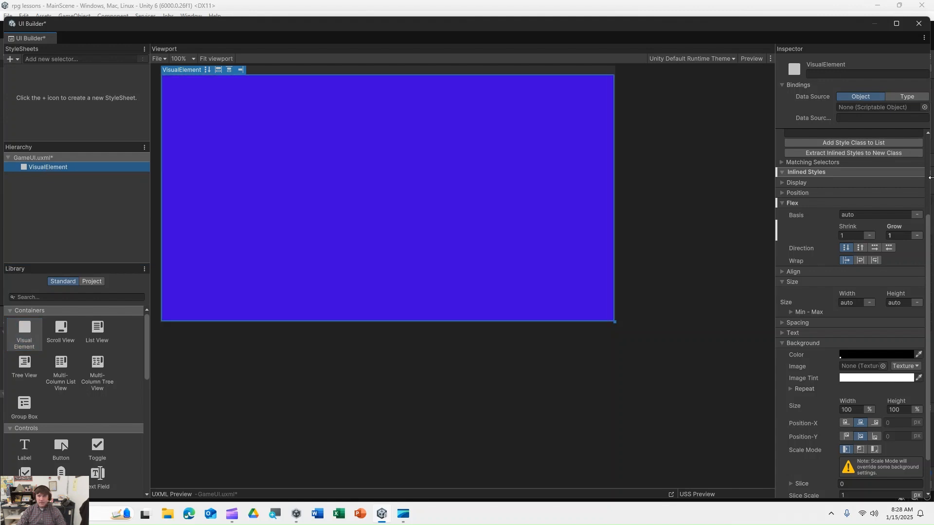
{"action": "left_click", "coordinate": [781, 203]}
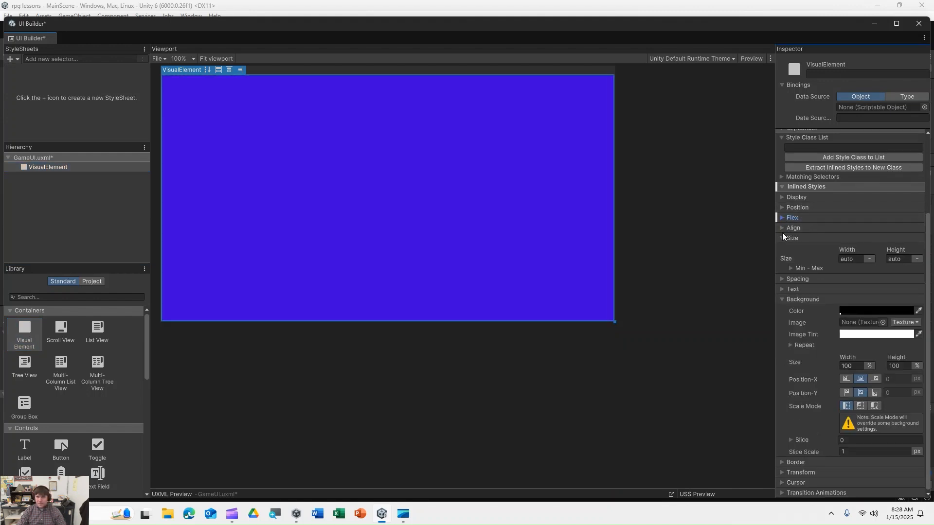
{"action": "left_click", "coordinate": [782, 234]}
{"action": "left_click", "coordinate": [780, 314]}
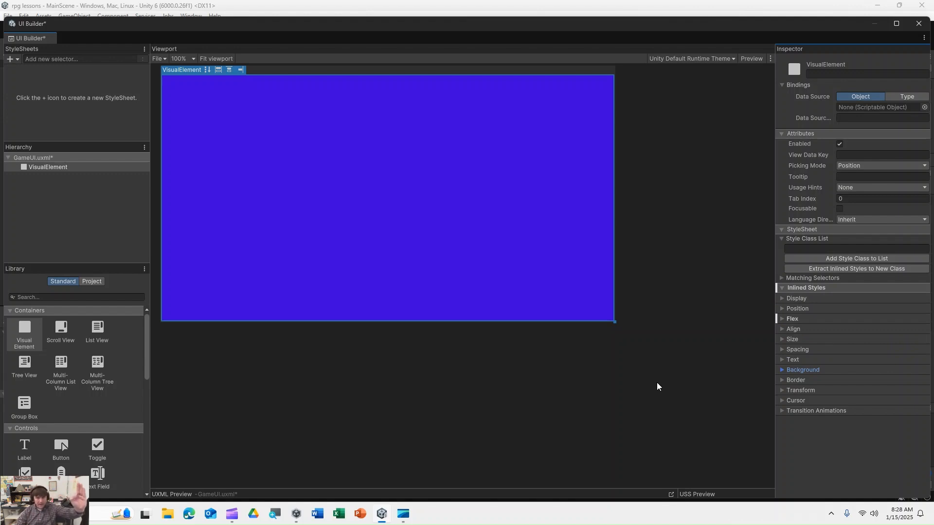
Step: Set the VisualElement's background image type to Sprite, search for "frame" and assign the red UIHealthFrame sprite from Art/Ducko/UI
{"action": "left_click", "coordinate": [780, 369]}
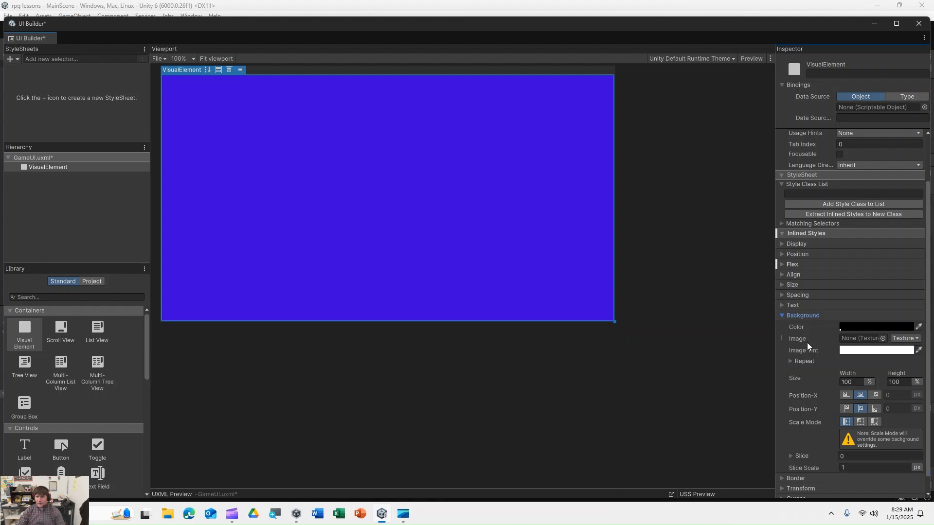
{"action": "left_click", "coordinate": [905, 339]}
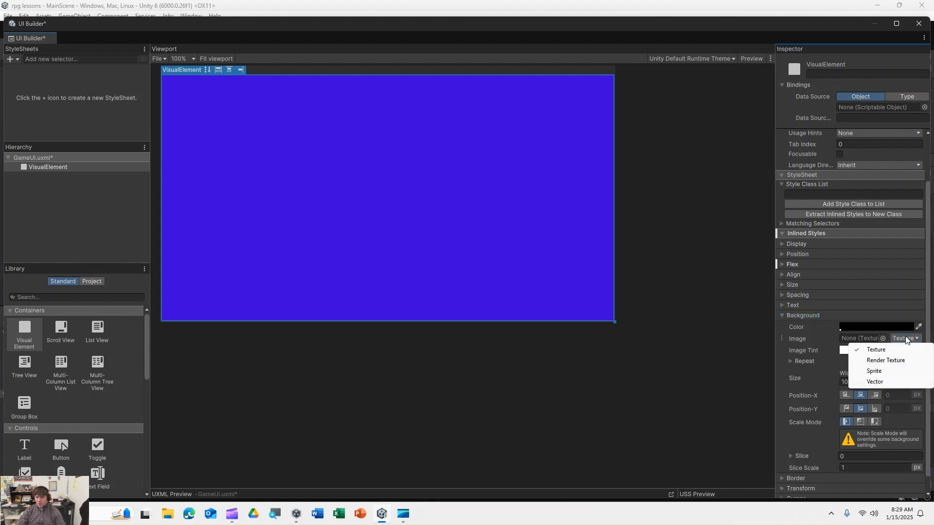
{"action": "left_click", "coordinate": [903, 371]}
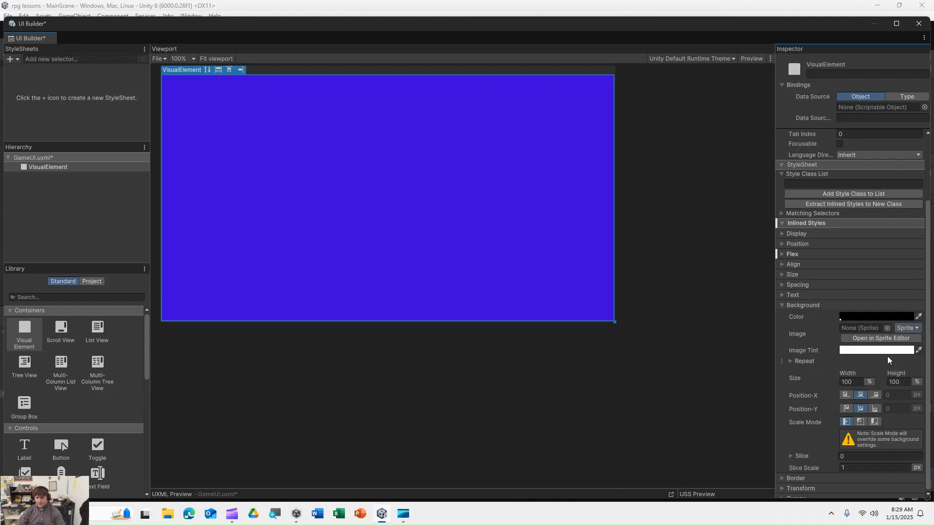
{"action": "left_click", "coordinate": [887, 328]}
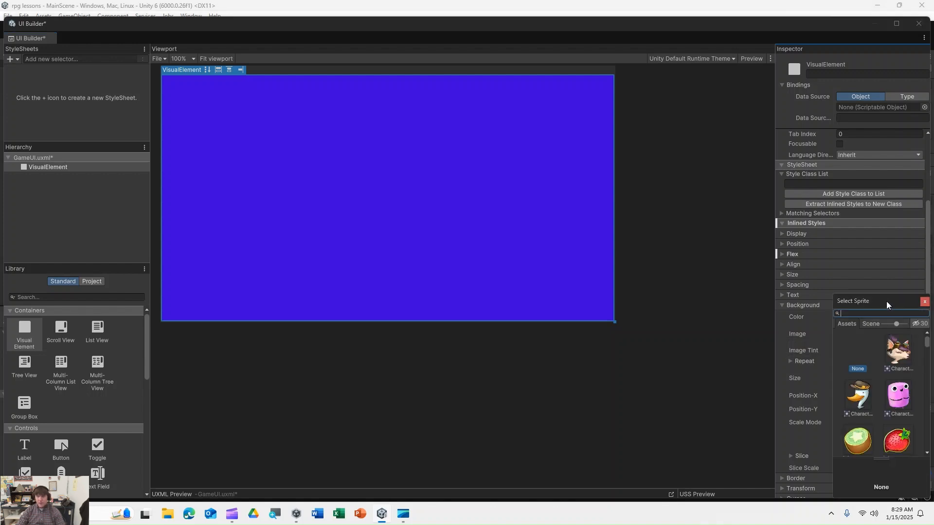
{"action": "left_click_drag", "start_coordinate": [886, 304], "coordinate": [694, 155]}
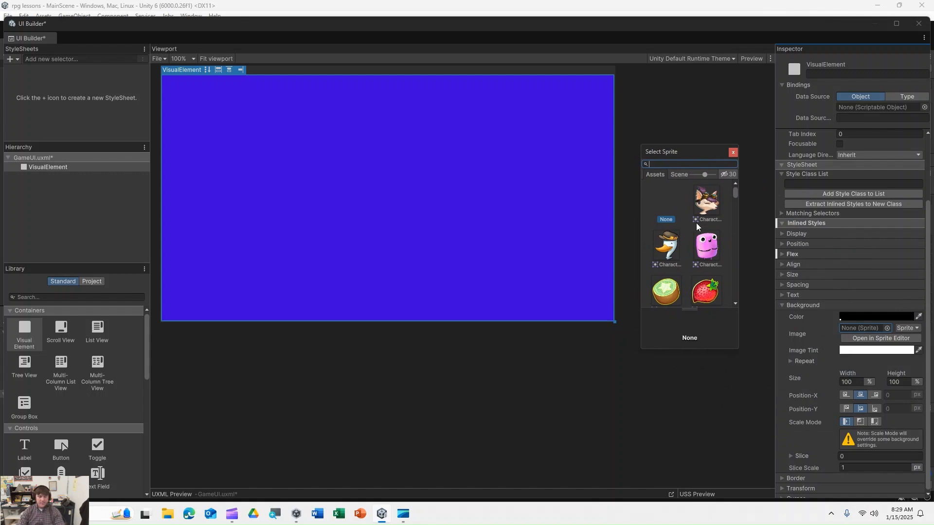
{"action": "type", "text": "frame"}
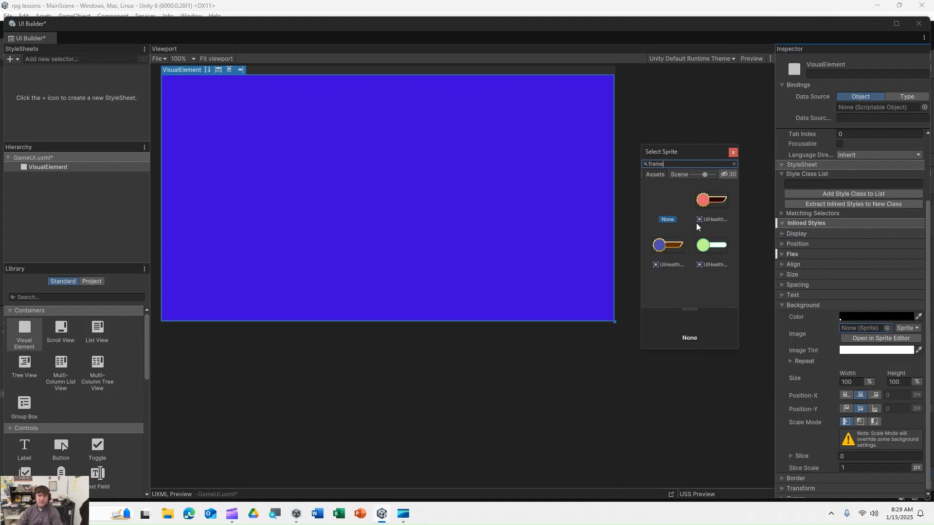
{"action": "left_click", "coordinate": [672, 247]}
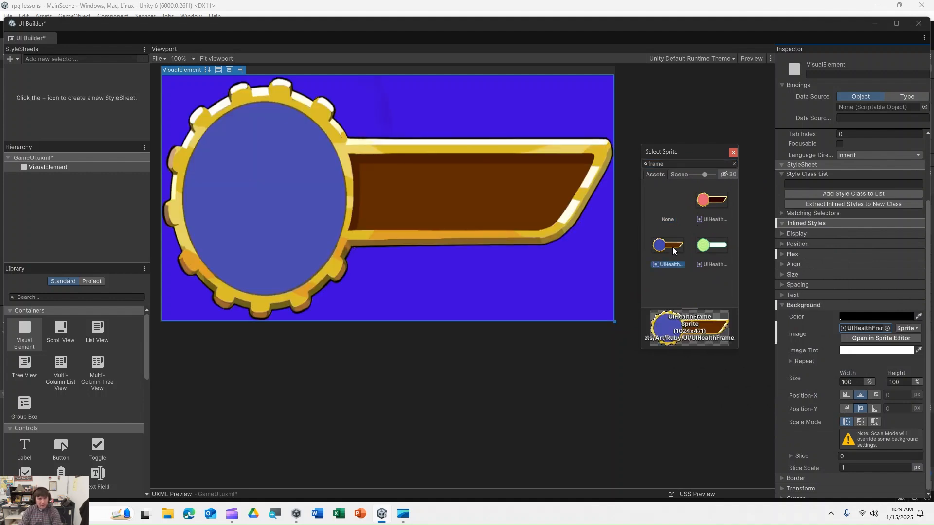
{"action": "key", "text": "Right"}
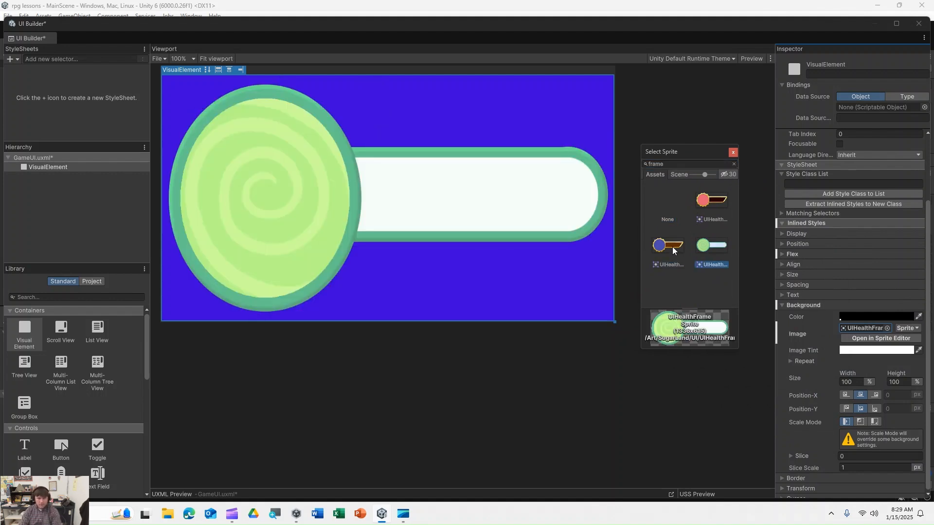
{"action": "key", "text": "Up"}
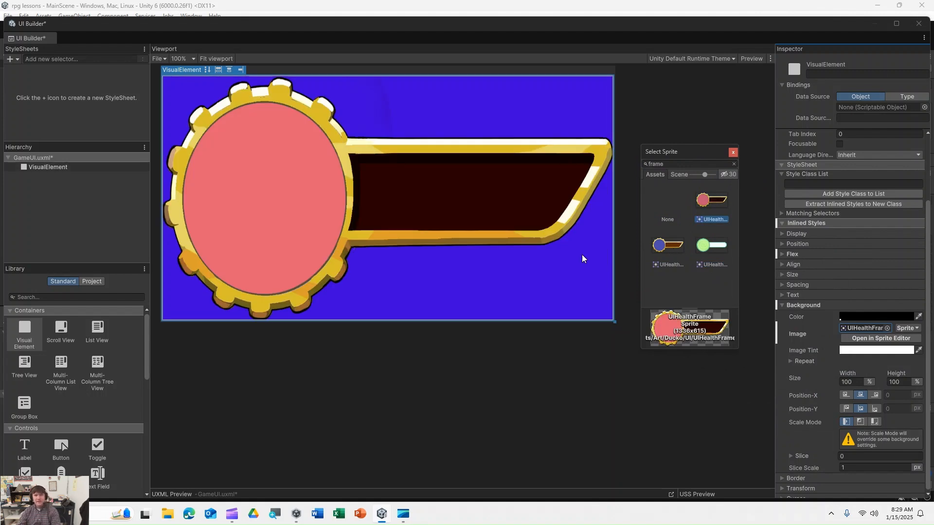
{"action": "double_click", "coordinate": [711, 204]}
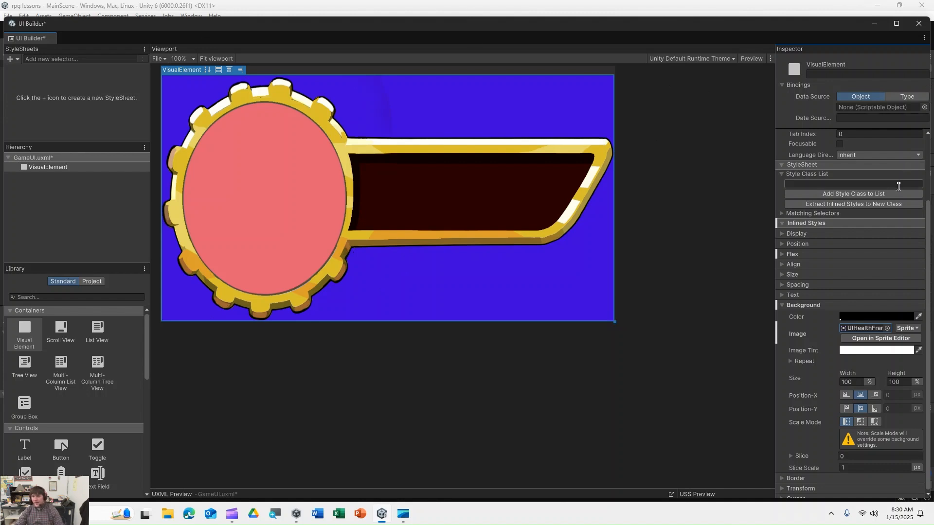
Step: Set the VisualElement's Flex Grow value to 0
{"action": "left_click", "coordinate": [781, 254]}
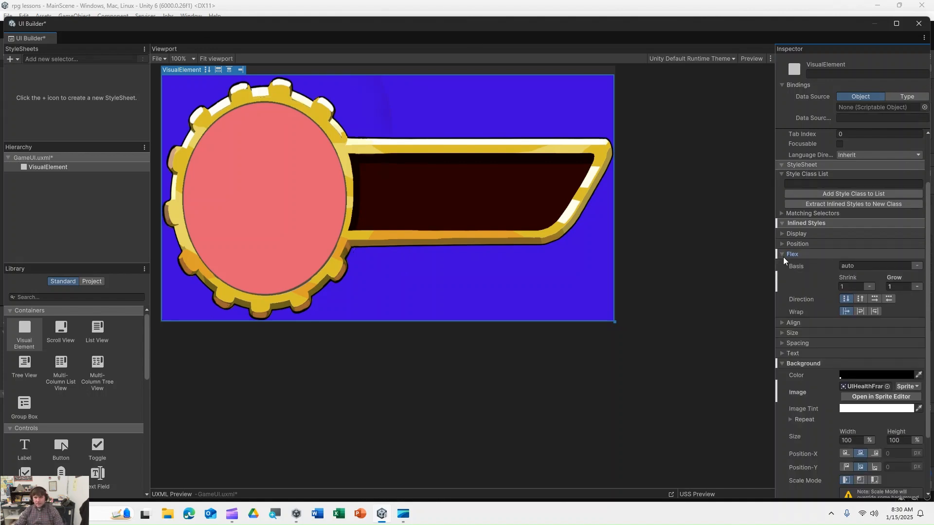
{"action": "left_click", "coordinate": [899, 286]}
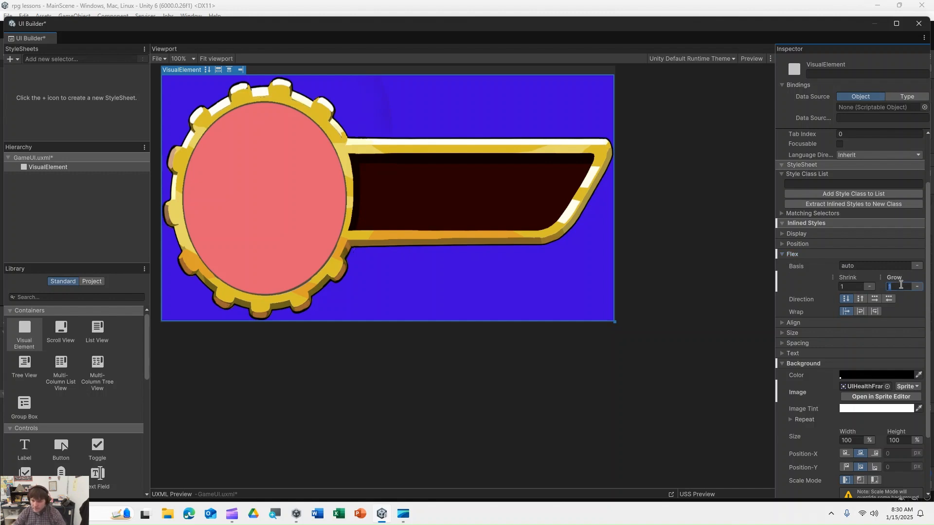
{"action": "type", "text": "0"}
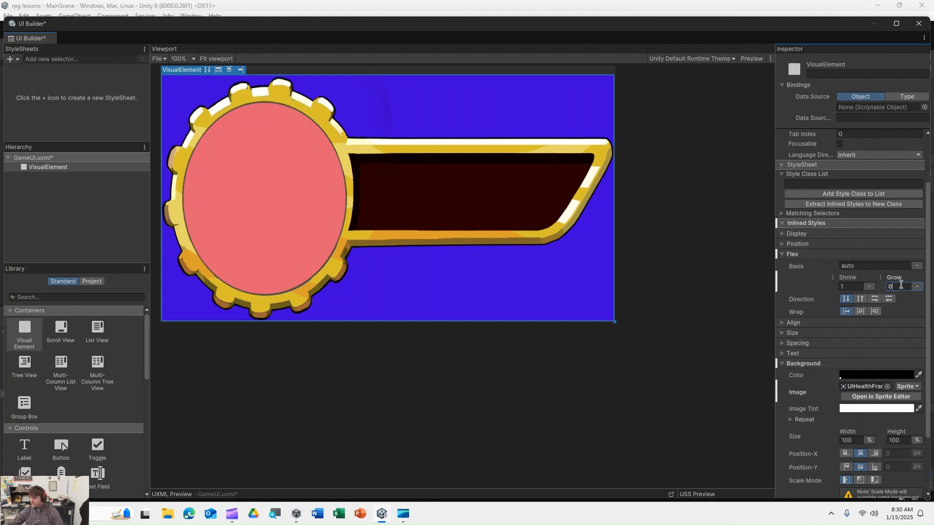
{"action": "left_click", "coordinate": [723, 261]}
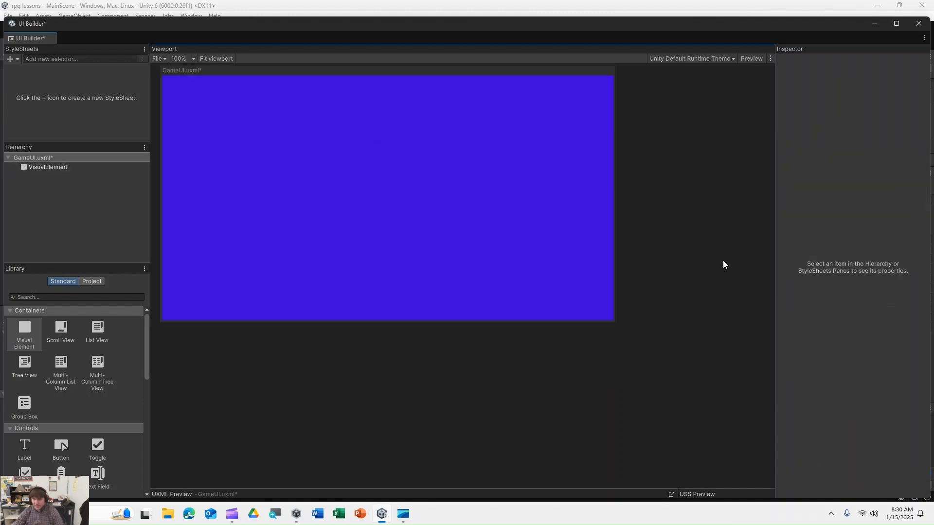
Step: Set the VisualElement's size to 50% width and 50% height
{"action": "left_click", "coordinate": [42, 166]}
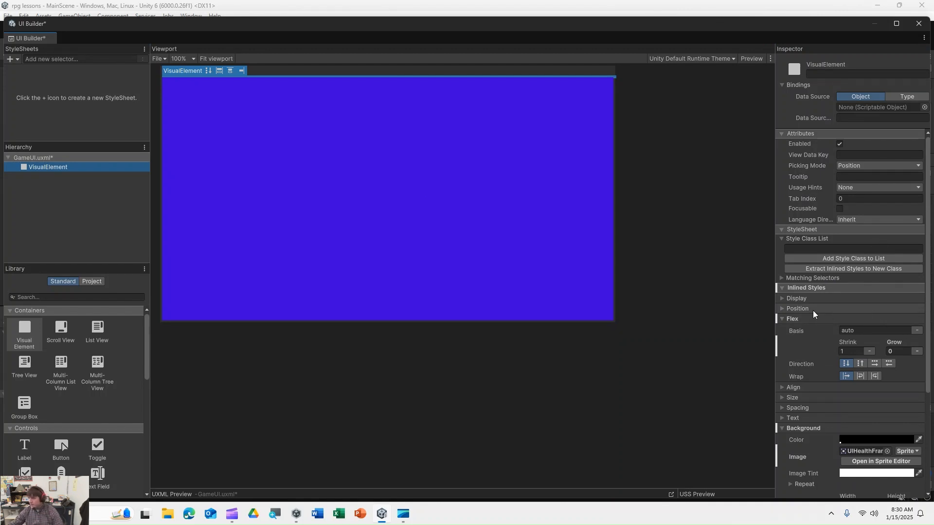
{"action": "left_click", "coordinate": [782, 398]}
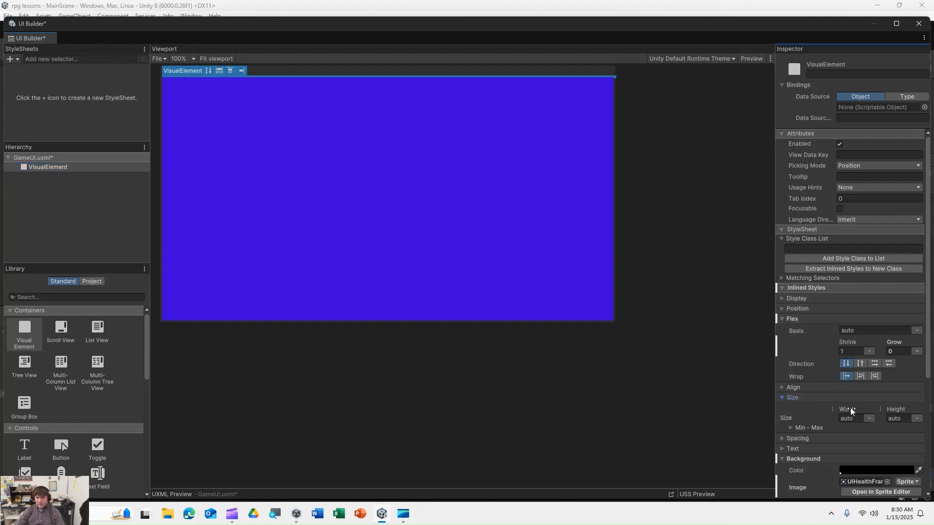
{"action": "left_click", "coordinate": [870, 417]}
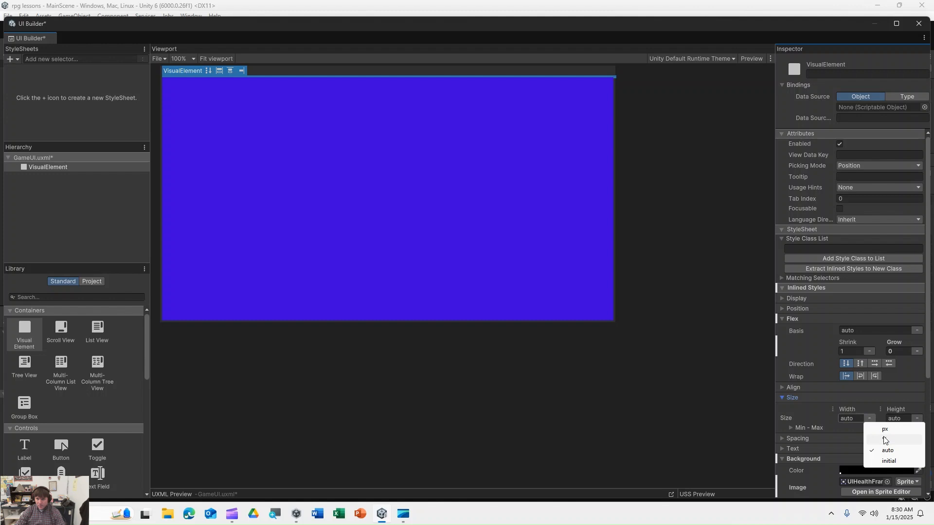
{"action": "left_click", "coordinate": [884, 439]}
{"action": "left_click", "coordinate": [916, 419]}
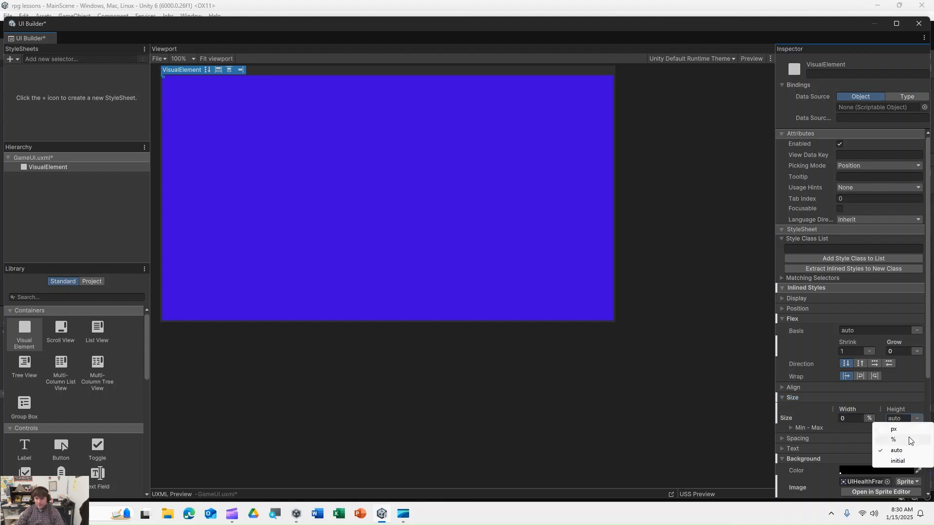
{"action": "left_click", "coordinate": [894, 440]}
{"action": "left_click", "coordinate": [851, 417]}
{"action": "type", "text": "50"}
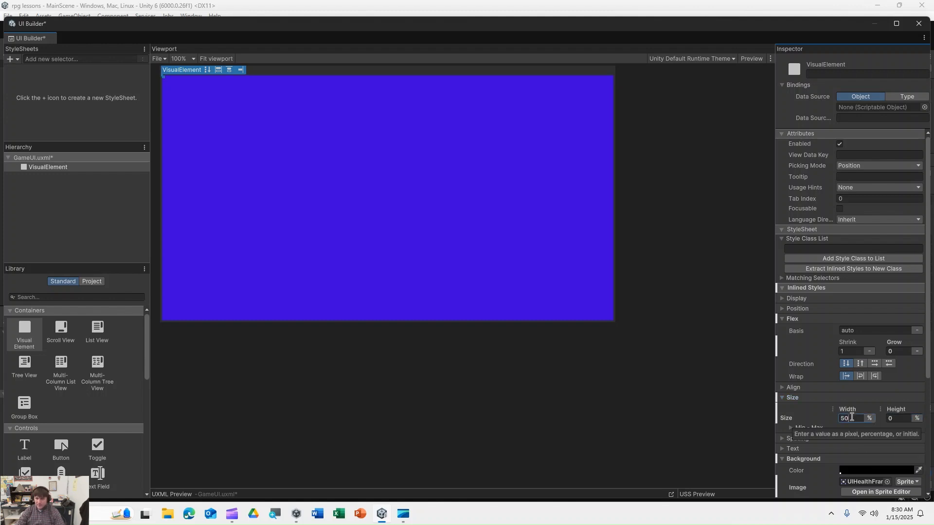
{"action": "left_click", "coordinate": [897, 418]}
{"action": "type", "text": "50"}
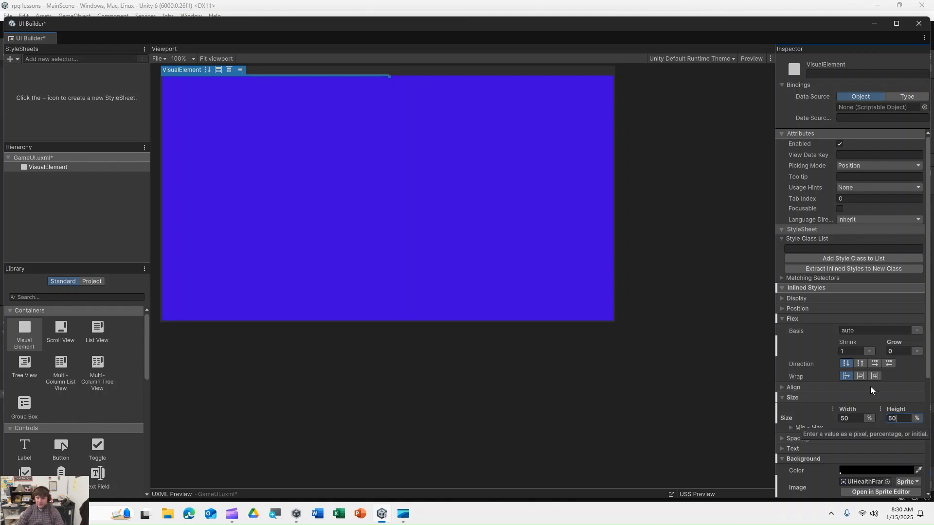
{"action": "left_click", "coordinate": [733, 370]}
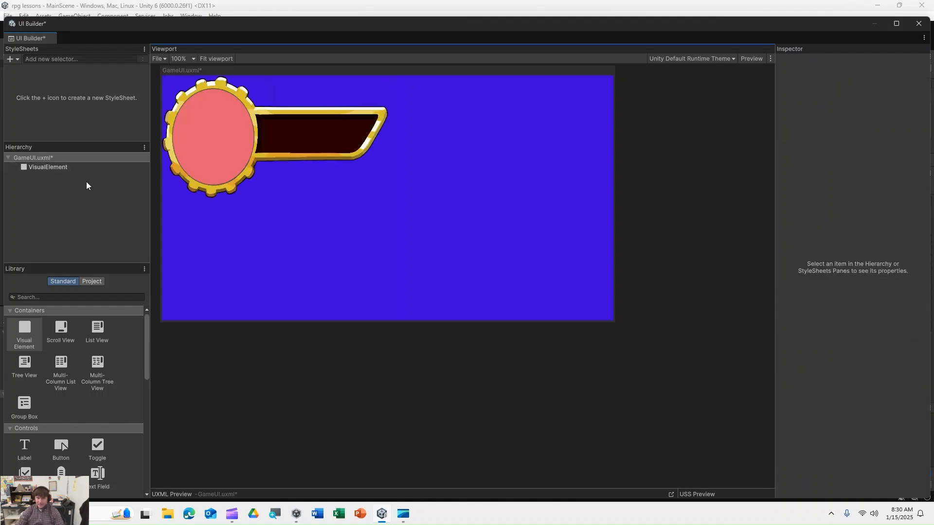
Step: Save the GameUI document and close the UI Builder
{"action": "left_click", "coordinate": [78, 168]}
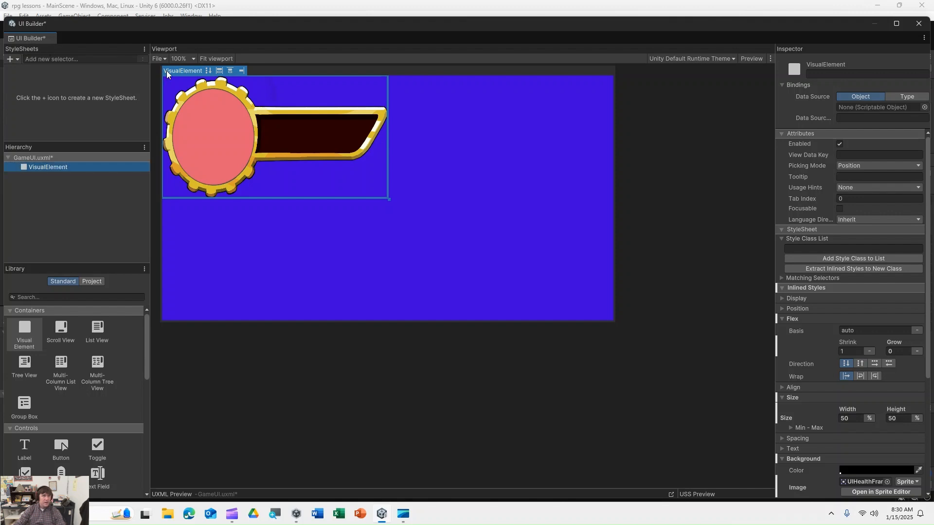
{"action": "left_click", "coordinate": [160, 59]}
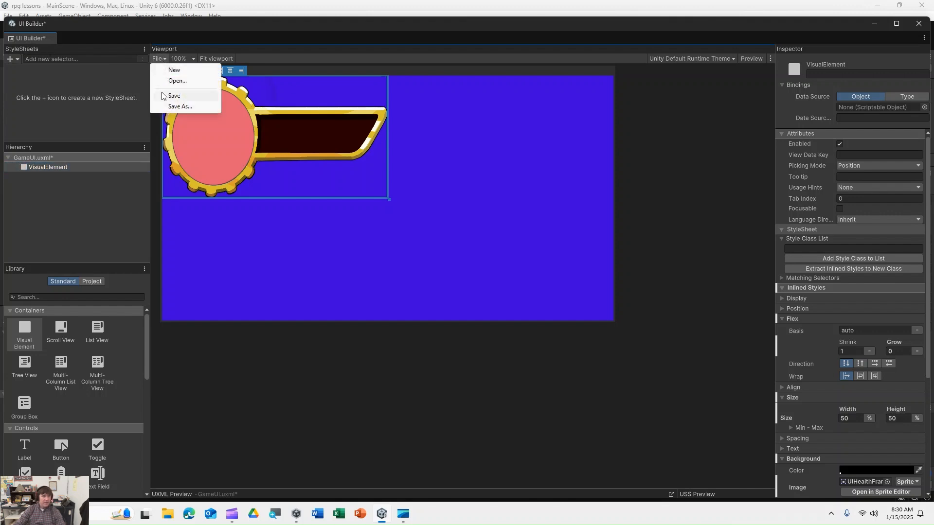
{"action": "left_click", "coordinate": [160, 92]}
{"action": "left_click_drag", "start_coordinate": [131, 27], "coordinate": [250, 49]}
{"action": "right_click", "coordinate": [250, 46]}
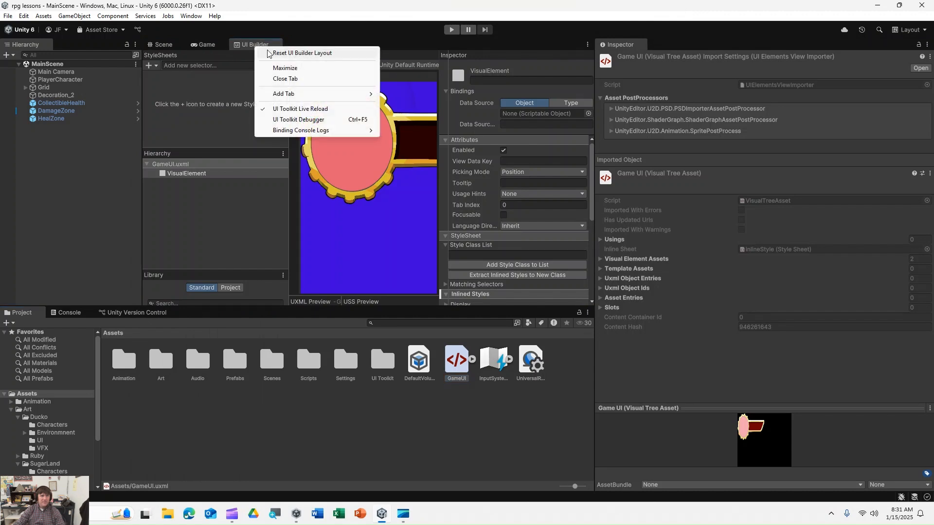
{"action": "left_click", "coordinate": [278, 79]}
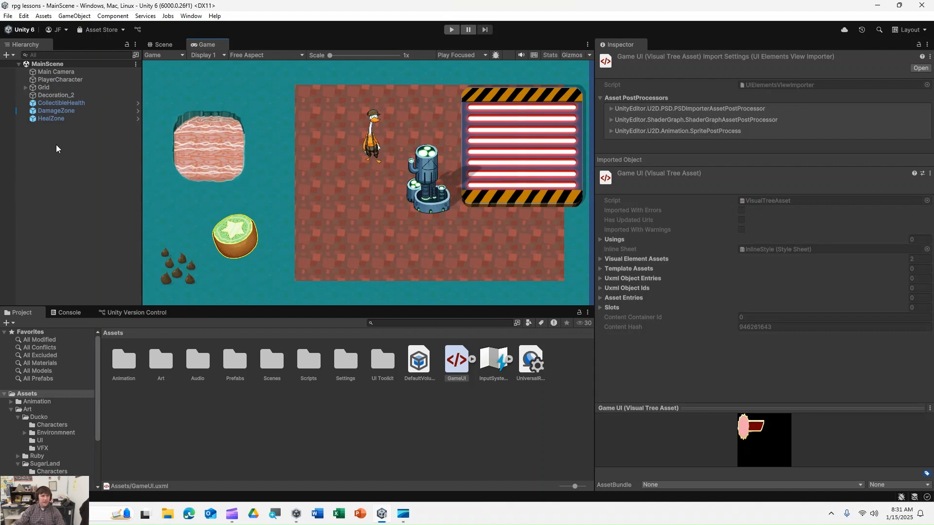
Step: Add a UI Toolkit UI Document object to MainScene, keeping its default name, and assign GameUI as its Source Asset
{"action": "right_click", "coordinate": [45, 166]}
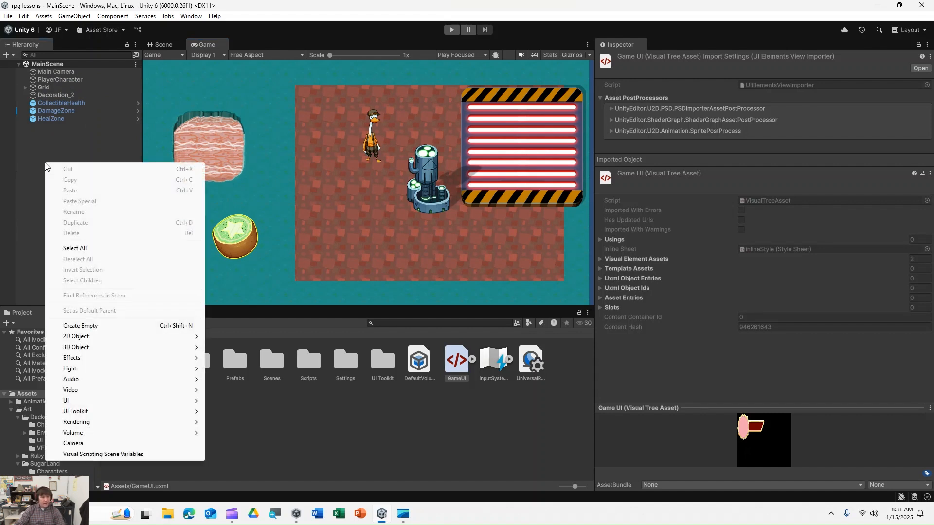
{"action": "mouse_move", "coordinate": [119, 402]}
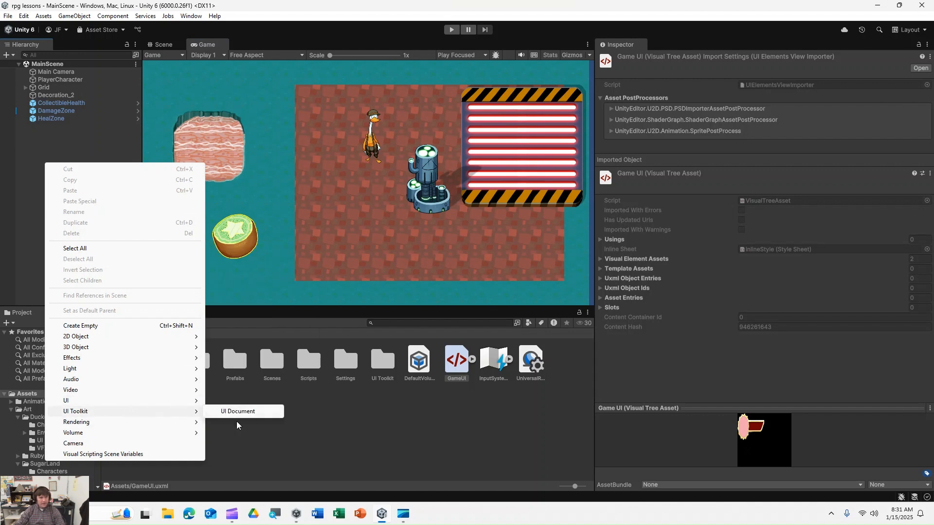
{"action": "left_click", "coordinate": [240, 411]}
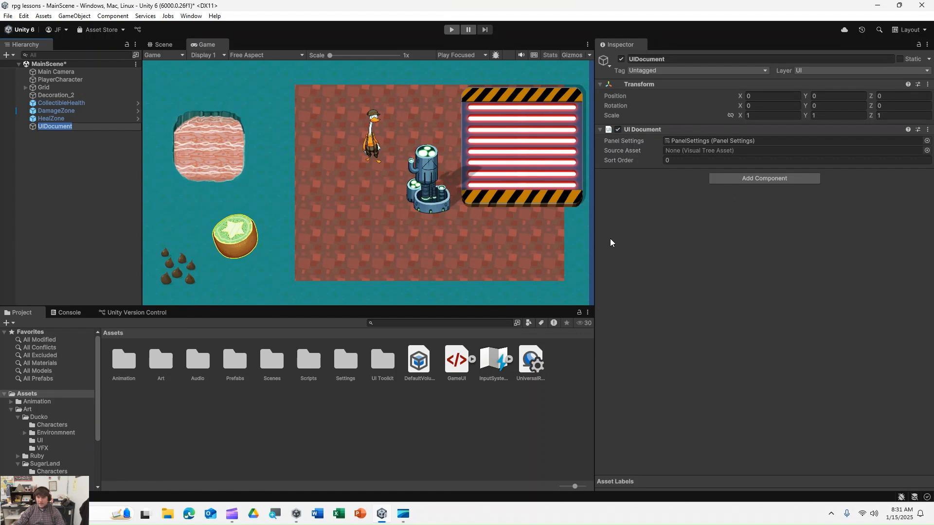
{"action": "key", "text": "Return"}
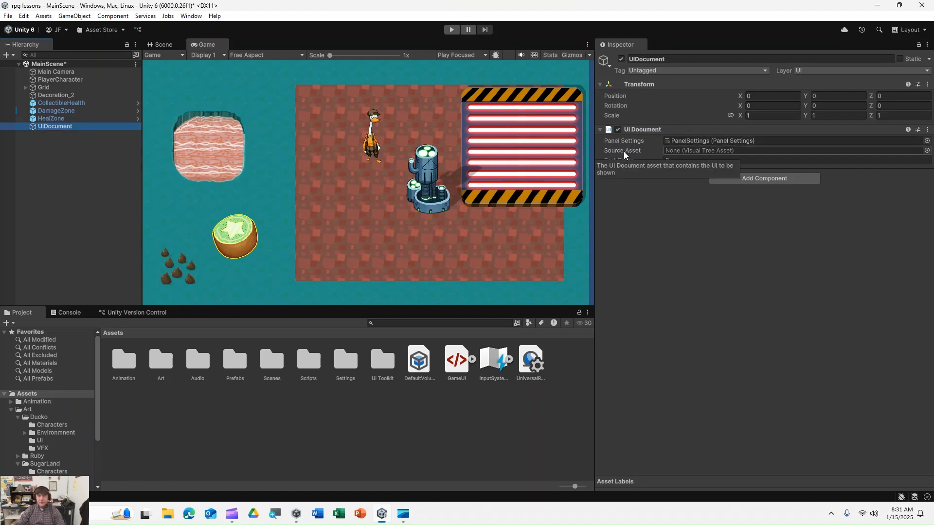
{"action": "left_click", "coordinate": [927, 152]}
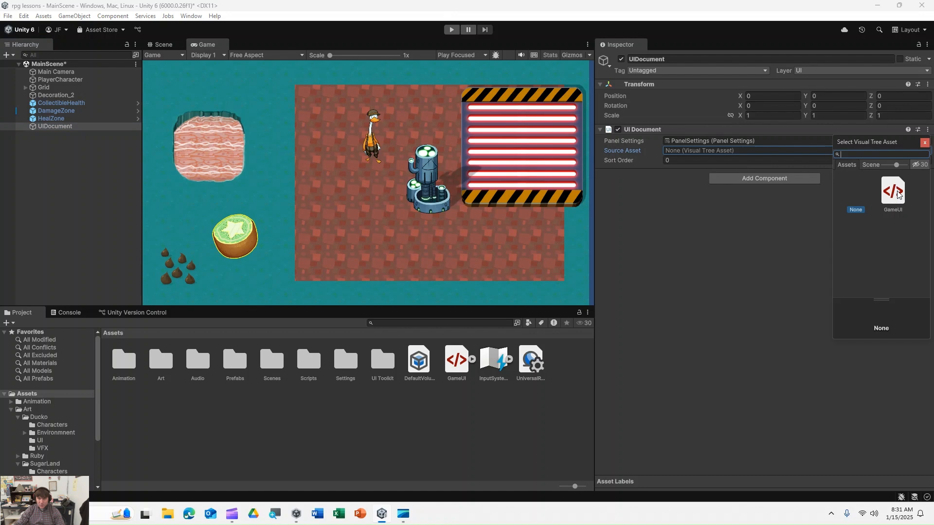
{"action": "double_click", "coordinate": [893, 194]}
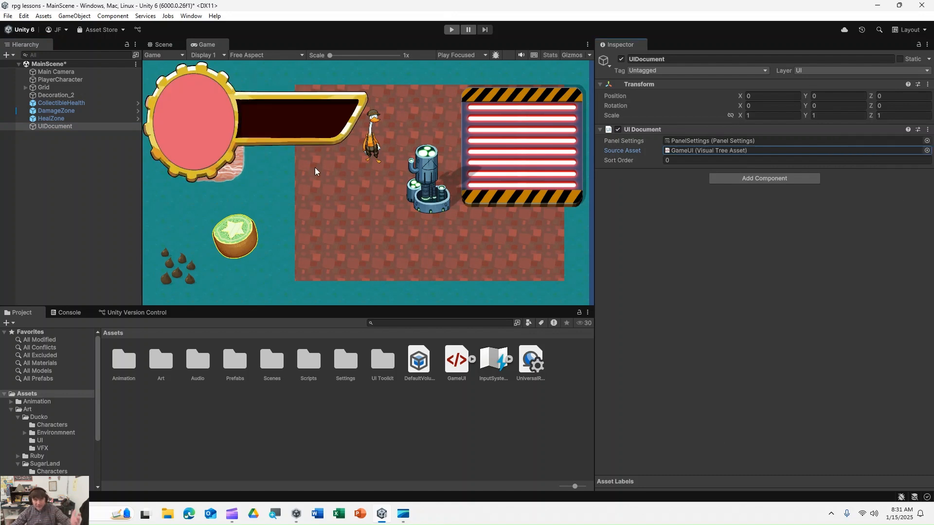
Step: Compare the Scene view with the Game view to check where the health bar frame is drawn
{"action": "left_click", "coordinate": [162, 45]}
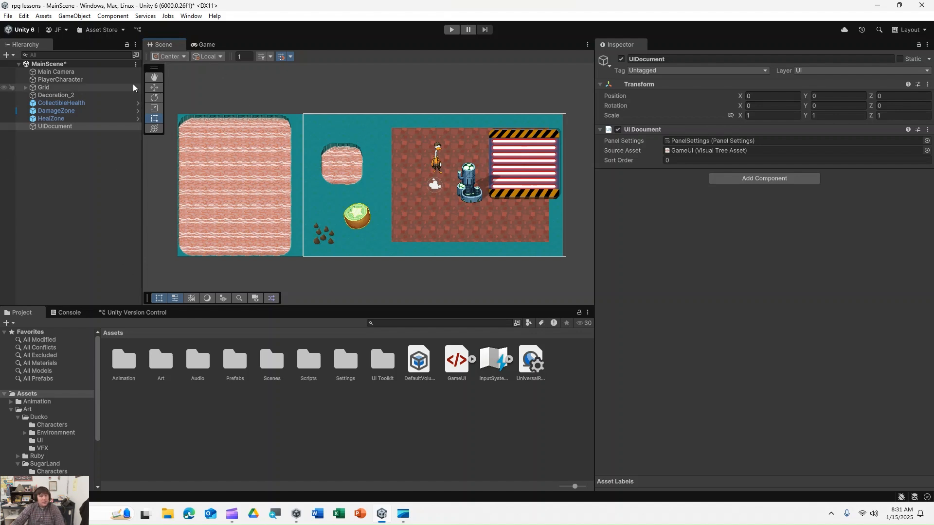
{"action": "left_click", "coordinate": [206, 45]}
{"action": "left_click", "coordinate": [173, 43]}
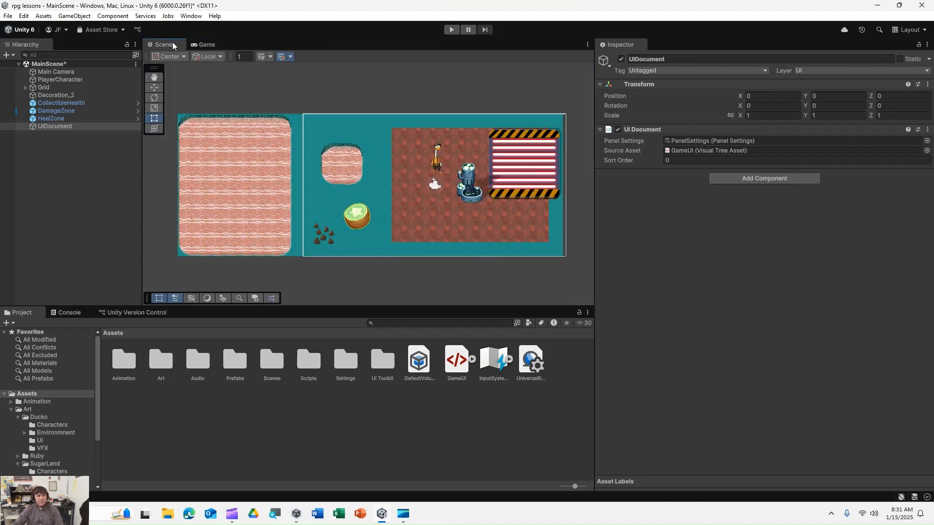
{"action": "left_click", "coordinate": [200, 44]}
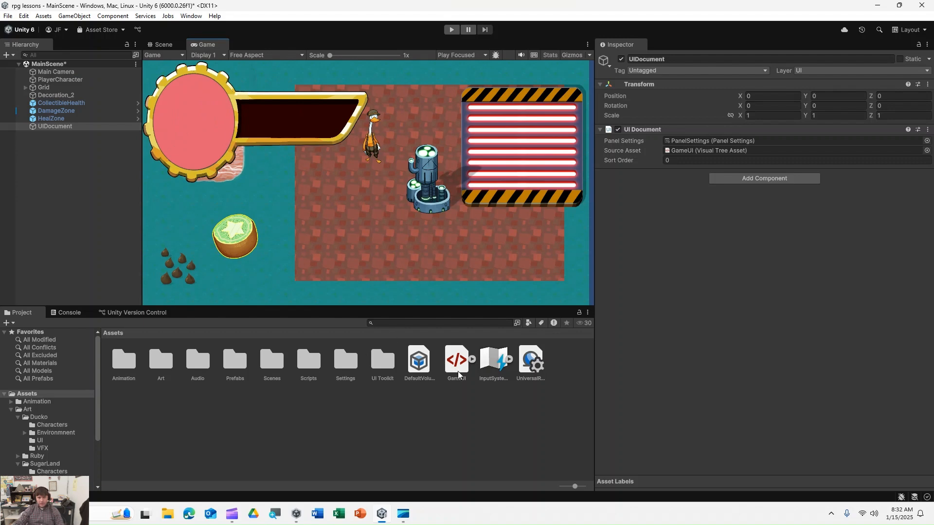
Step: Reopen the GameUI asset in the UI Builder and name its VisualElement HealthBarBackground
{"action": "left_click", "coordinate": [31, 395]}
{"action": "double_click", "coordinate": [458, 360]}
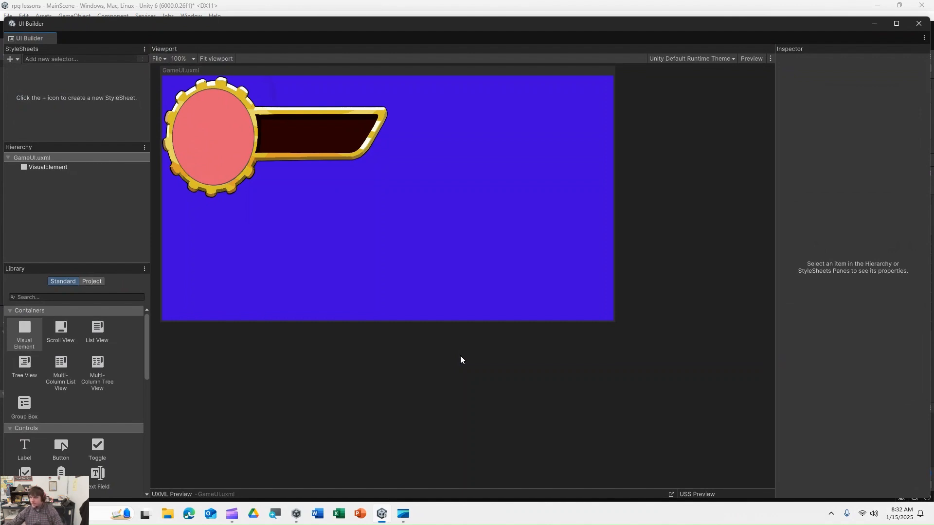
{"action": "left_click", "coordinate": [69, 170]}
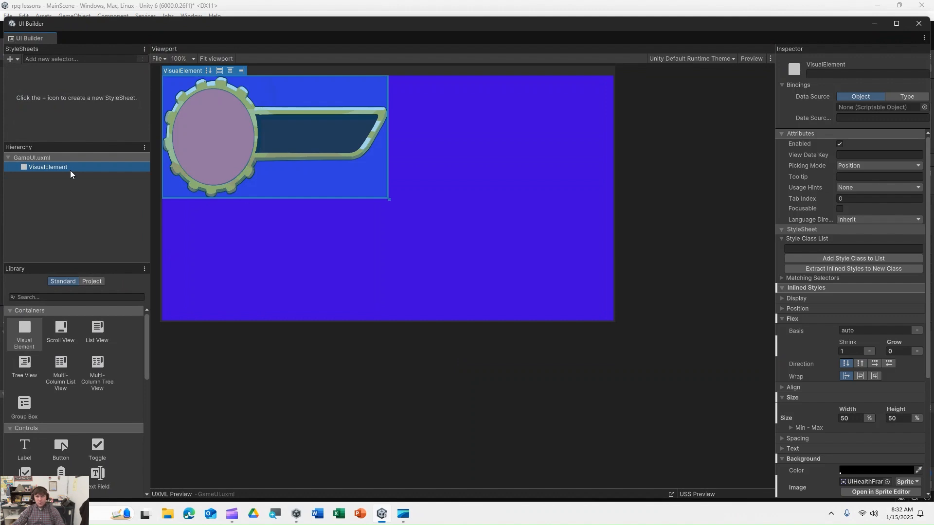
{"action": "left_click", "coordinate": [832, 73]}
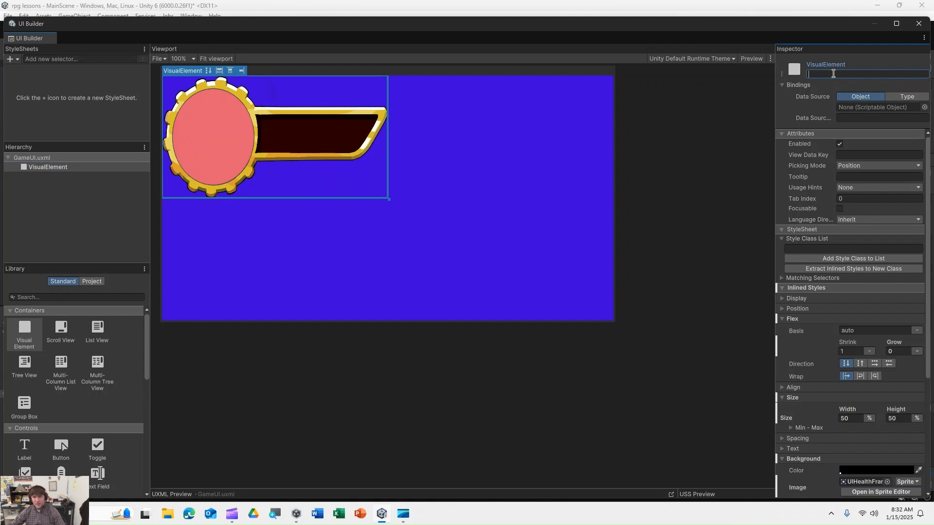
{"action": "type", "text": "HealthBarBackgr"}
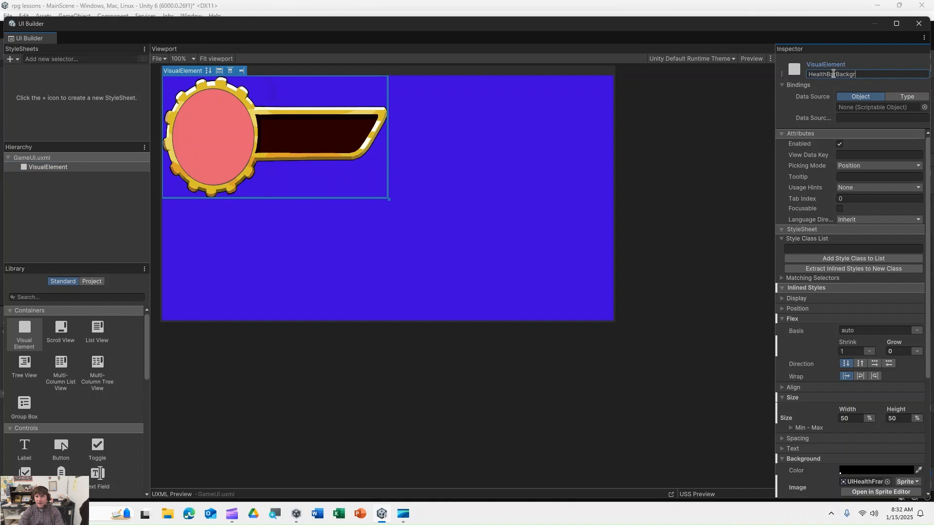
{"action": "type", "text": "o"}
{"action": "type", "text": "round"}
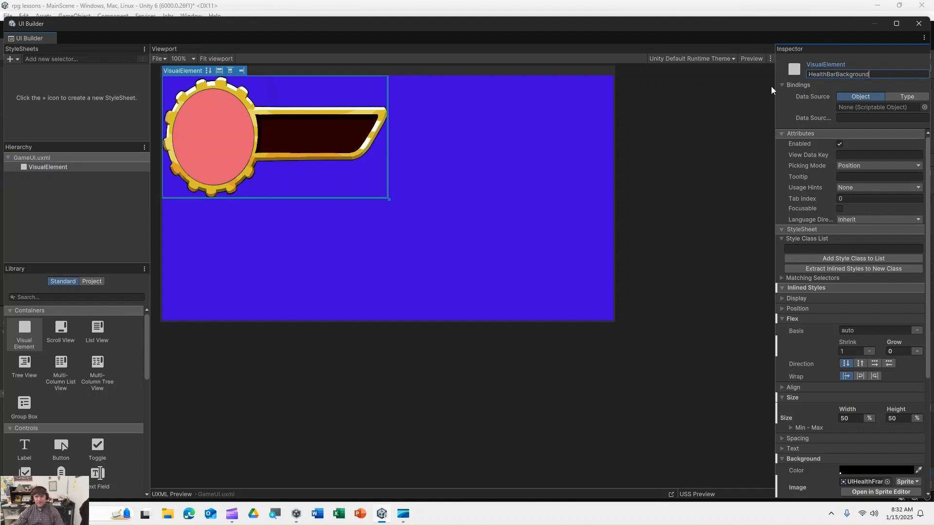
{"action": "left_click", "coordinate": [50, 194]}
Step: Set the HealthBarBackground element's background Scale Mode to scale-to-fit
{"action": "left_click", "coordinate": [58, 167]}
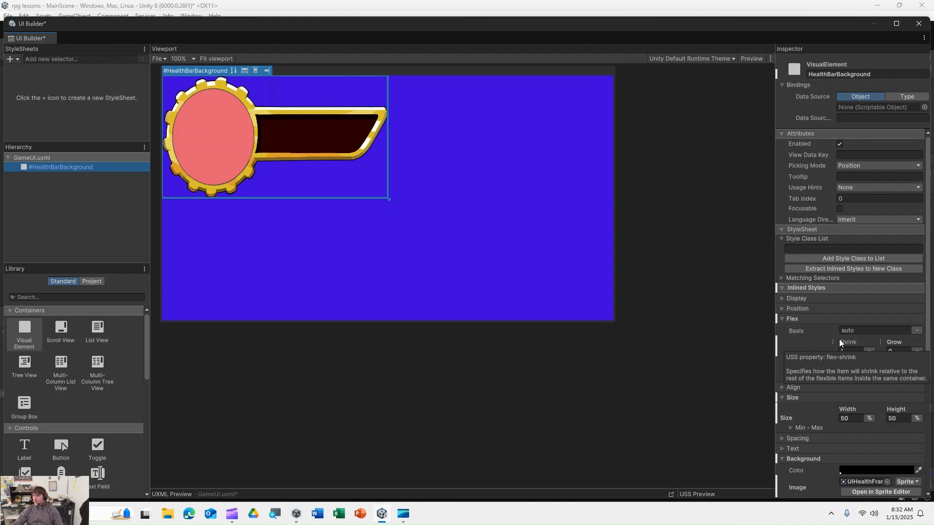
{"action": "scroll", "coordinate": [855, 339], "scroll_direction": "down", "scroll_amount": 2}
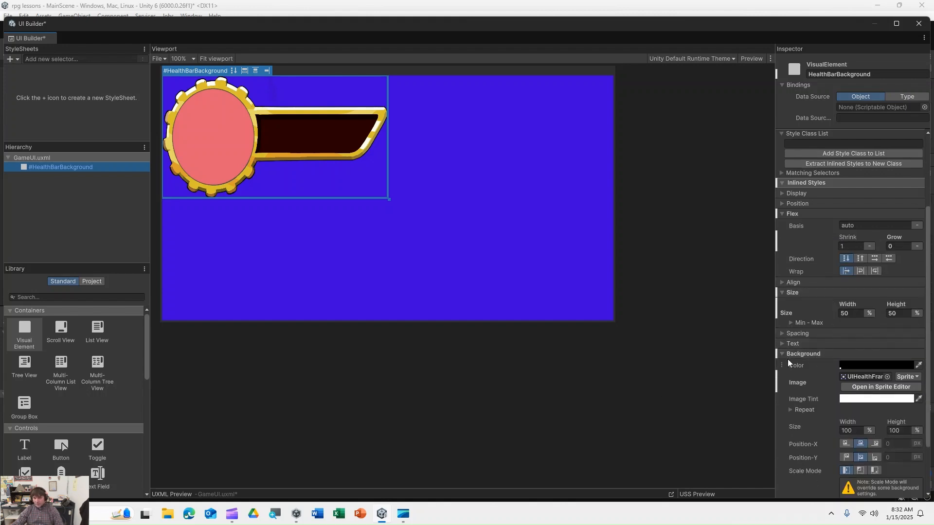
{"action": "scroll", "coordinate": [782, 357], "scroll_direction": "down", "scroll_amount": 2}
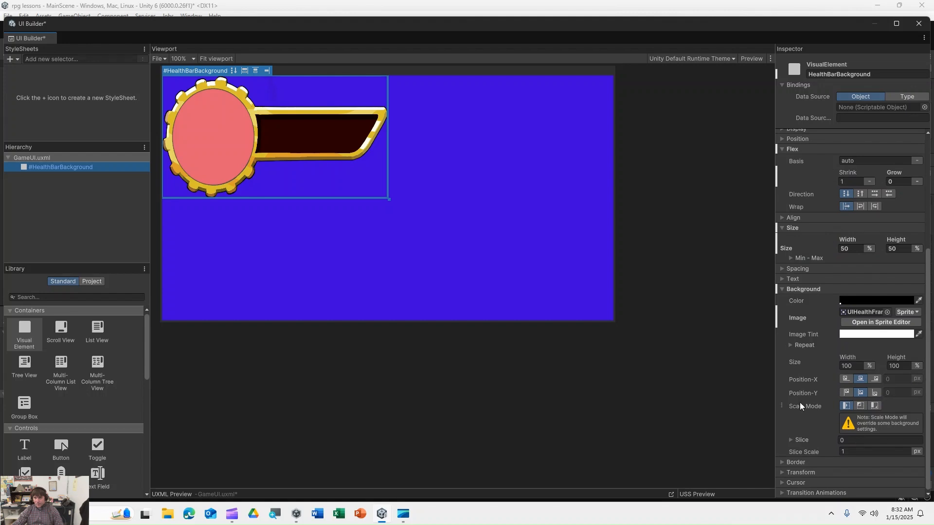
{"action": "left_click", "coordinate": [876, 406]}
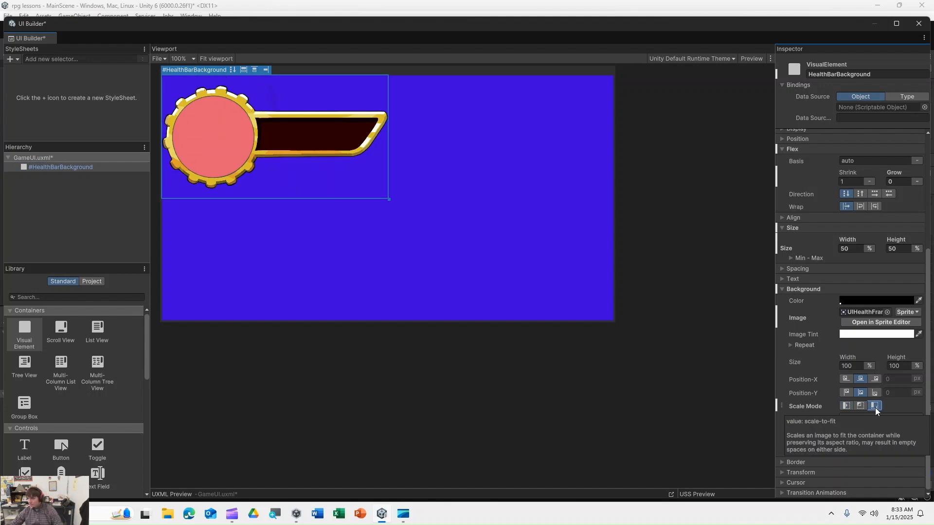
Step: Save the updated GameUI document and return to the main editor by closing the UI Builder
{"action": "left_click", "coordinate": [156, 58]}
{"action": "left_click", "coordinate": [197, 97]}
{"action": "right_click", "coordinate": [30, 39]}
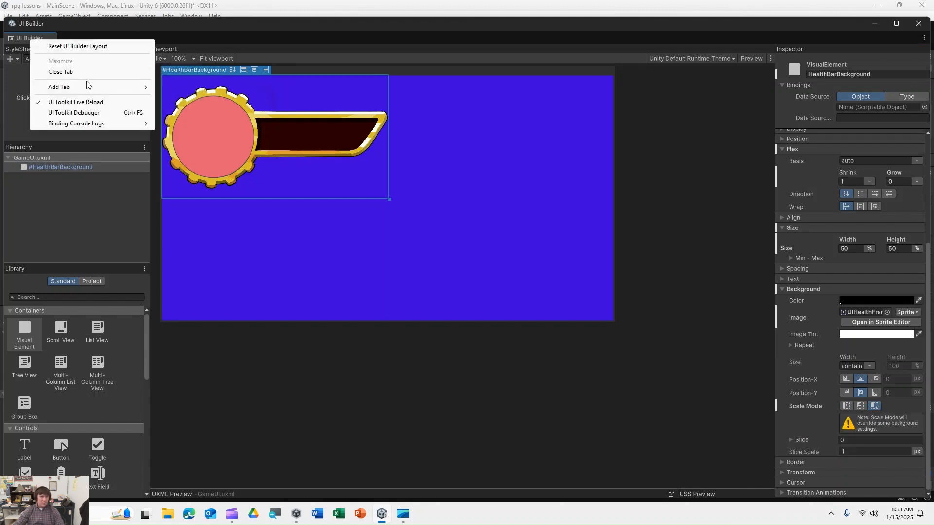
{"action": "left_click", "coordinate": [61, 72]}
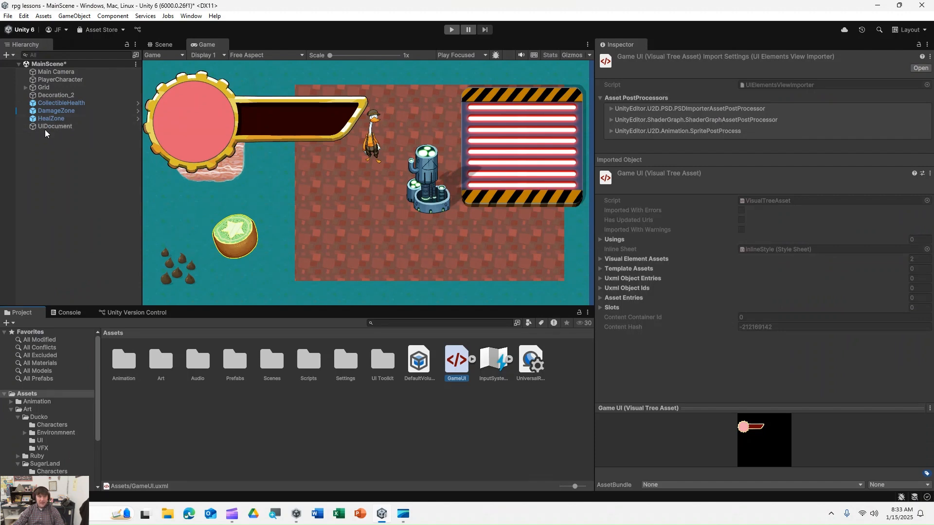
Step: Open the PanelSettings asset referenced by the UIDocument object to examine its scale mode settings
{"action": "left_click", "coordinate": [65, 126]}
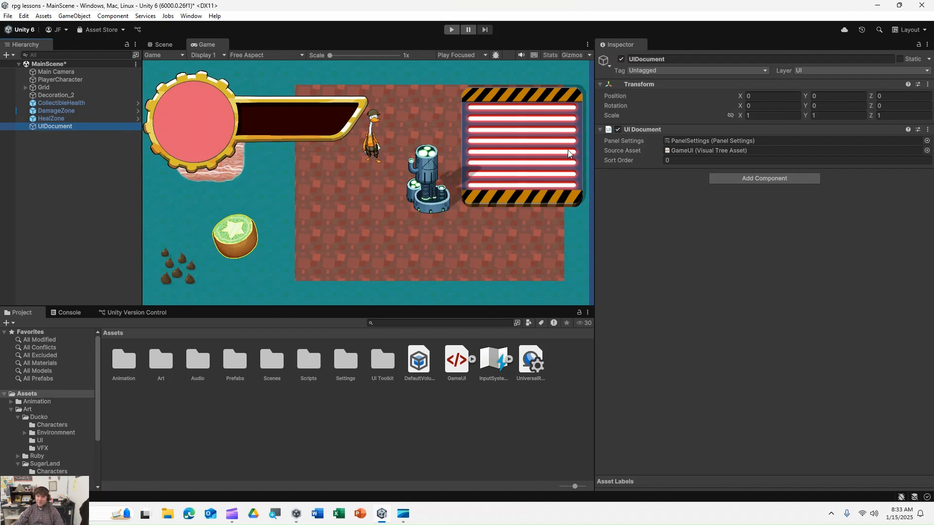
{"action": "double_click", "coordinate": [675, 141]}
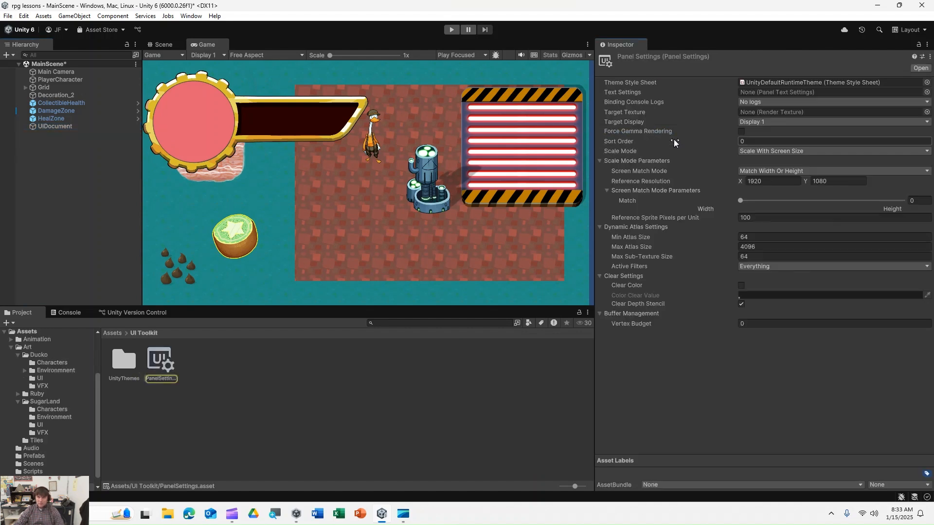
{"action": "left_click", "coordinate": [71, 124]}
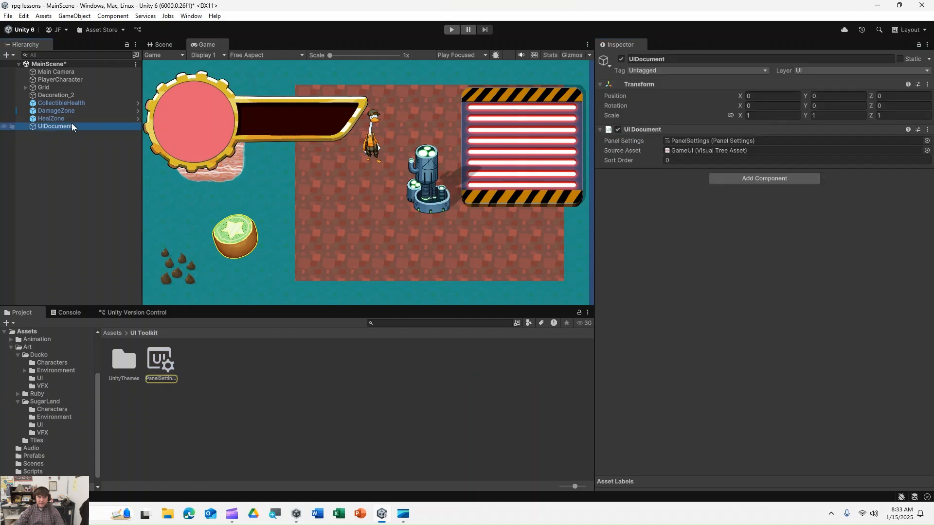
{"action": "double_click", "coordinate": [682, 141]}
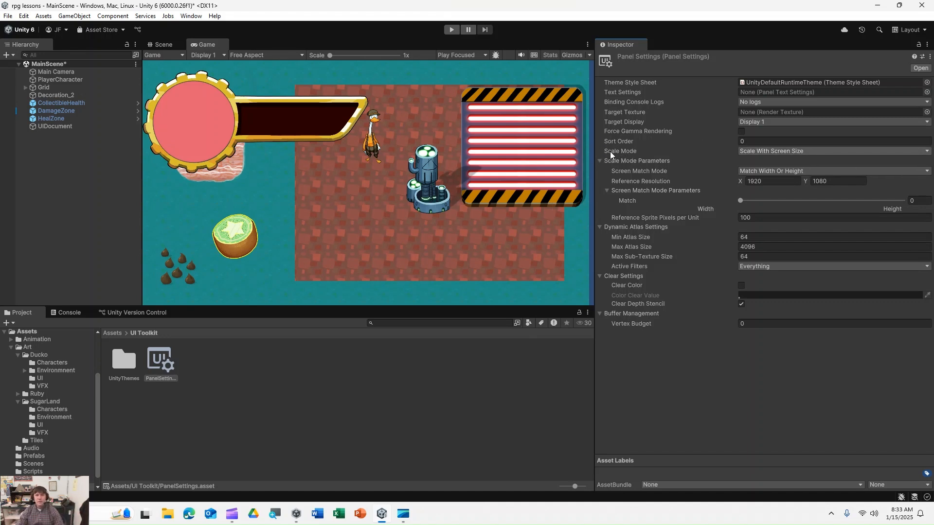
Step: Keep the panel's Scale Mode on Scale With Screen Size and review the available Screen Match Mode options
{"action": "left_click", "coordinate": [778, 151]}
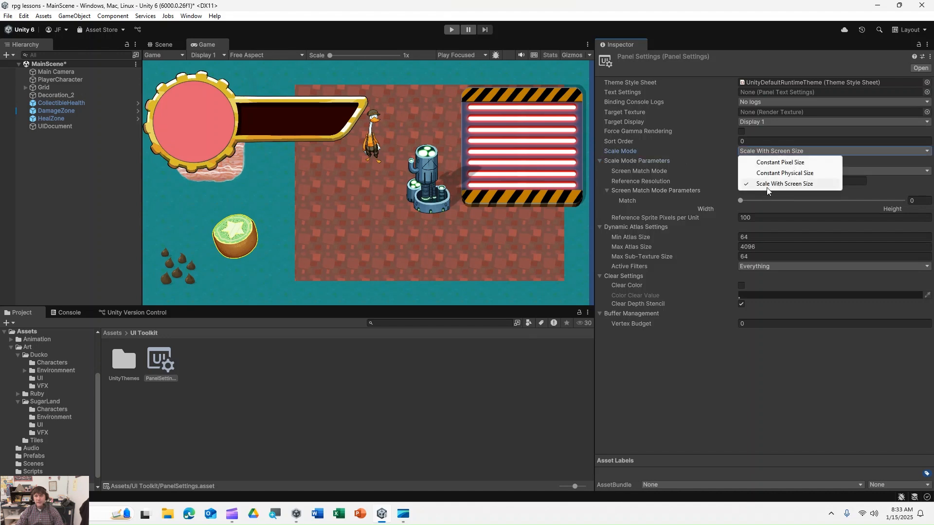
{"action": "left_click", "coordinate": [767, 187]}
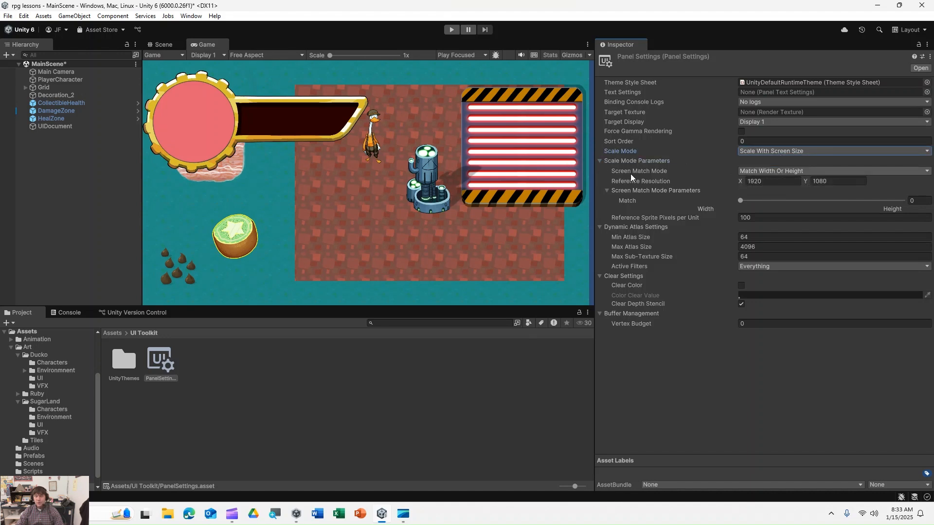
{"action": "left_click", "coordinate": [756, 173]}
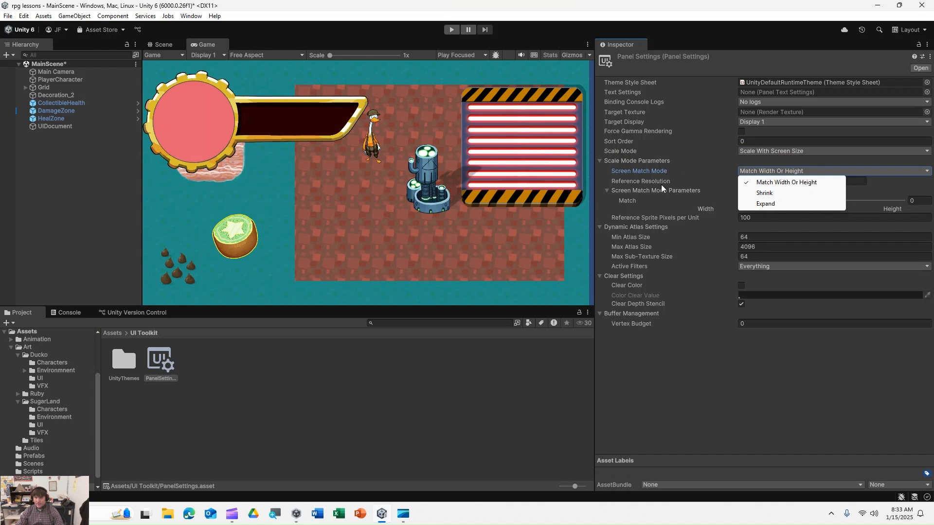
{"action": "left_click", "coordinate": [678, 184]}
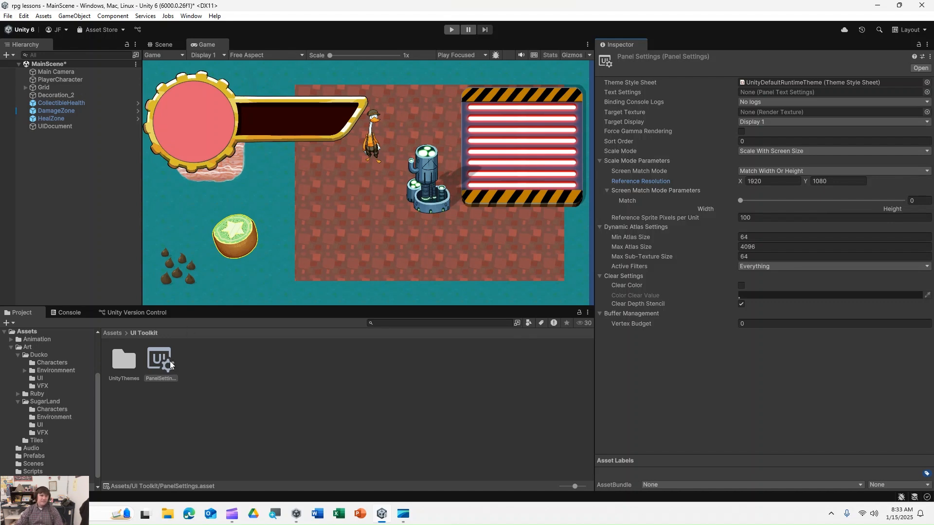
Step: Reopen the GameUI asset from the Assets folder in the UI Builder, and move and resize its window so the health bar in the Game view stays visible
{"action": "left_click", "coordinate": [32, 331]}
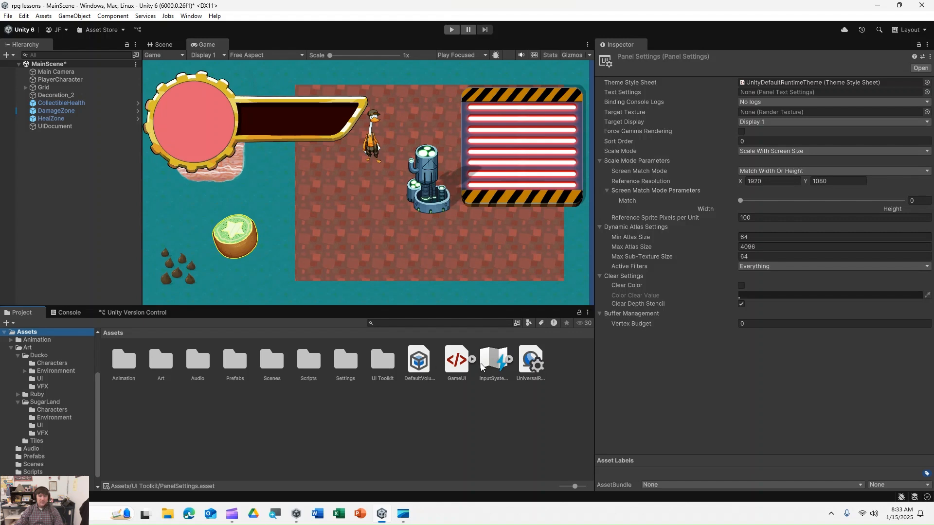
{"action": "double_click", "coordinate": [456, 361]}
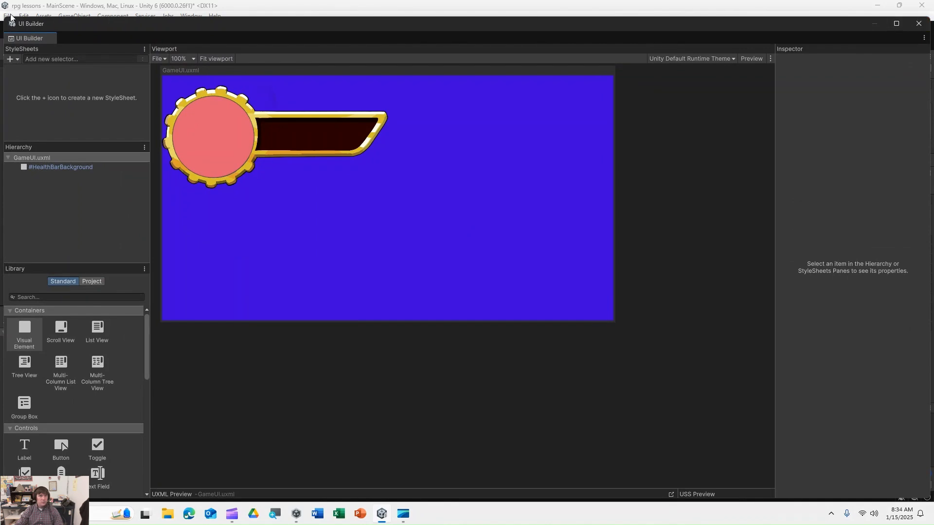
{"action": "left_click_drag", "start_coordinate": [5, 20], "coordinate": [509, 53]}
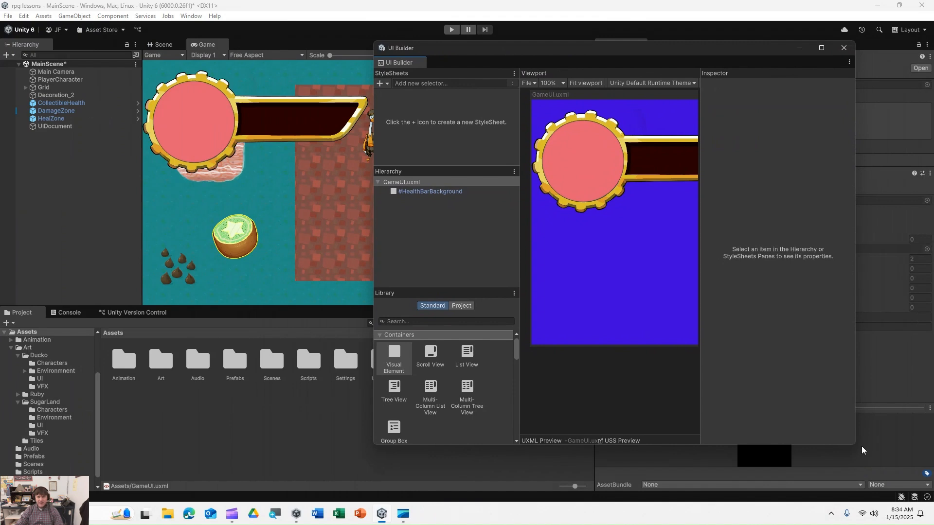
{"action": "left_click_drag", "start_coordinate": [855, 445], "coordinate": [931, 430]}
Step: Resize the HealthBarBackground element freehand to about 476 by 294 px, and save the changes while closing the UI Builder
{"action": "left_click", "coordinate": [580, 183]}
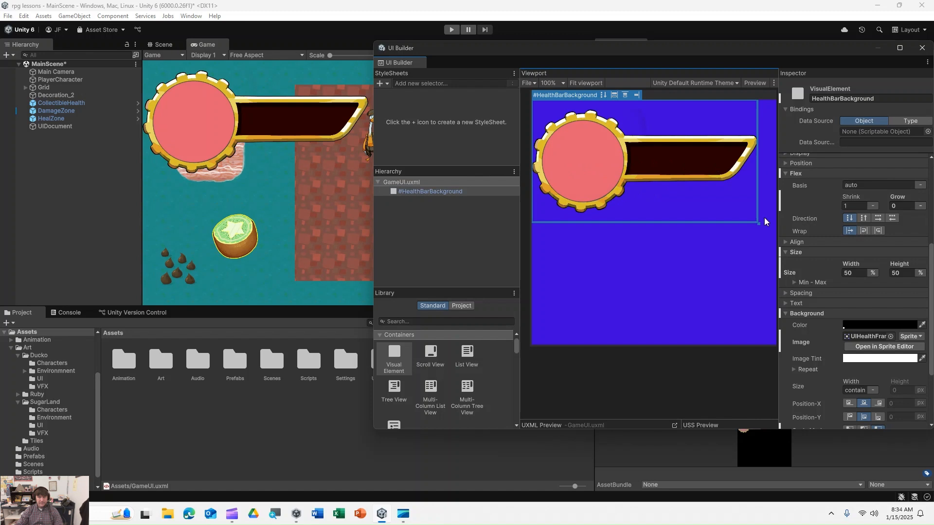
{"action": "mouse_move", "coordinate": [757, 223]}
{"action": "left_mouse_down"}
{"action": "mouse_move", "coordinate": [725, 211]}
{"action": "mouse_move", "coordinate": [764, 244]}
{"action": "left_mouse_up"}
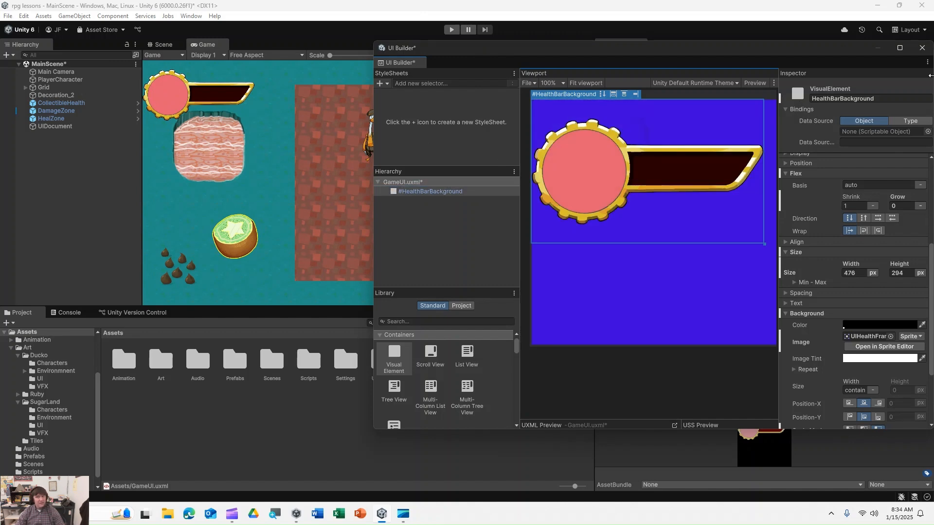
{"action": "left_click", "coordinate": [922, 49]}
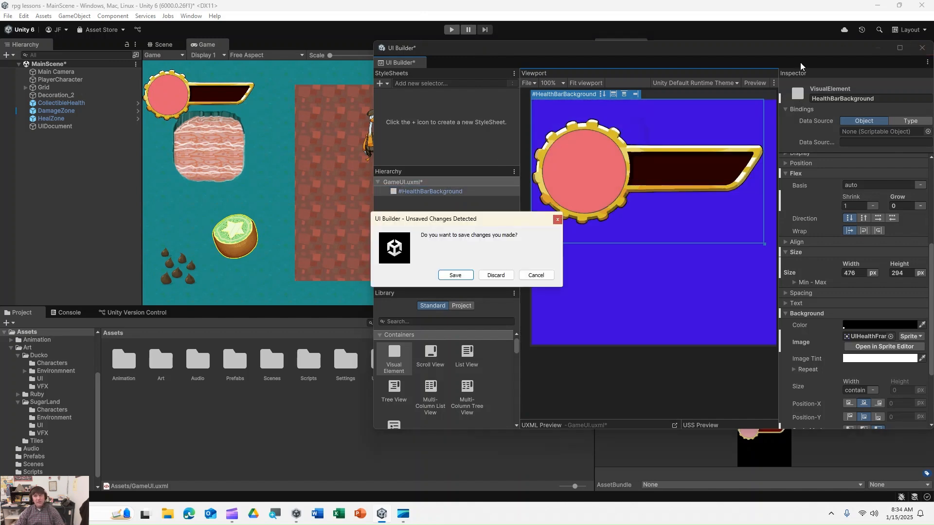
{"action": "left_click", "coordinate": [458, 276]}
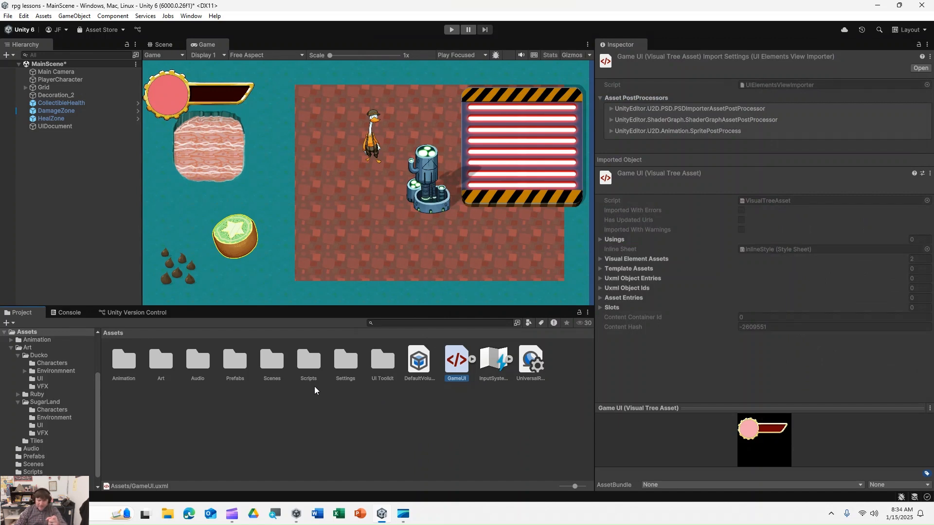
{"action": "left_click", "coordinate": [230, 517]}
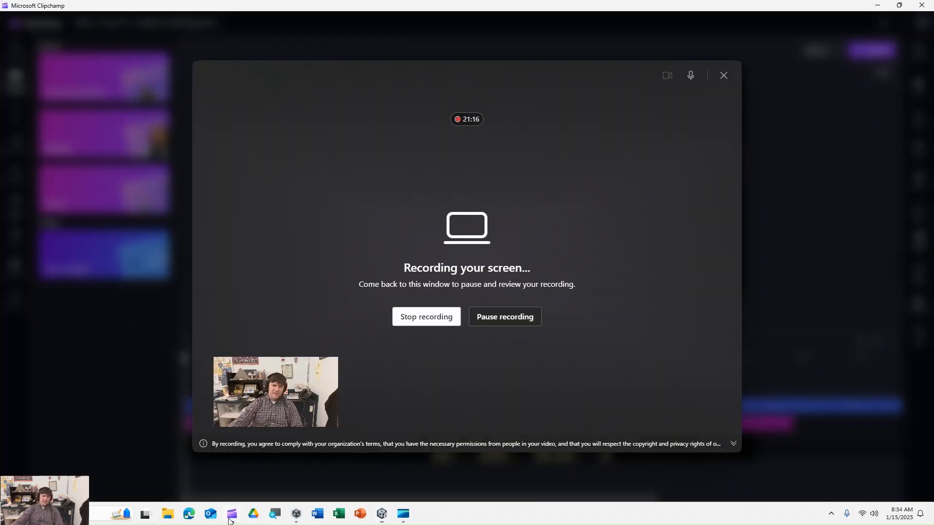